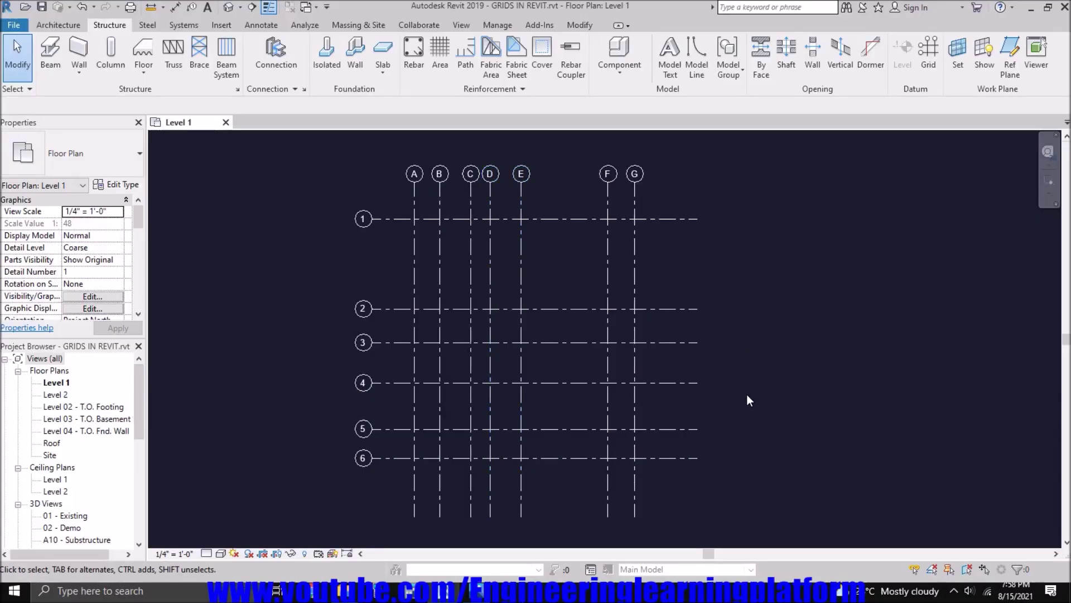
Step: Pan the Level 1 floor plan to bring all the elevation markers into view
middle_click_drag(770, 408, 780, 409)
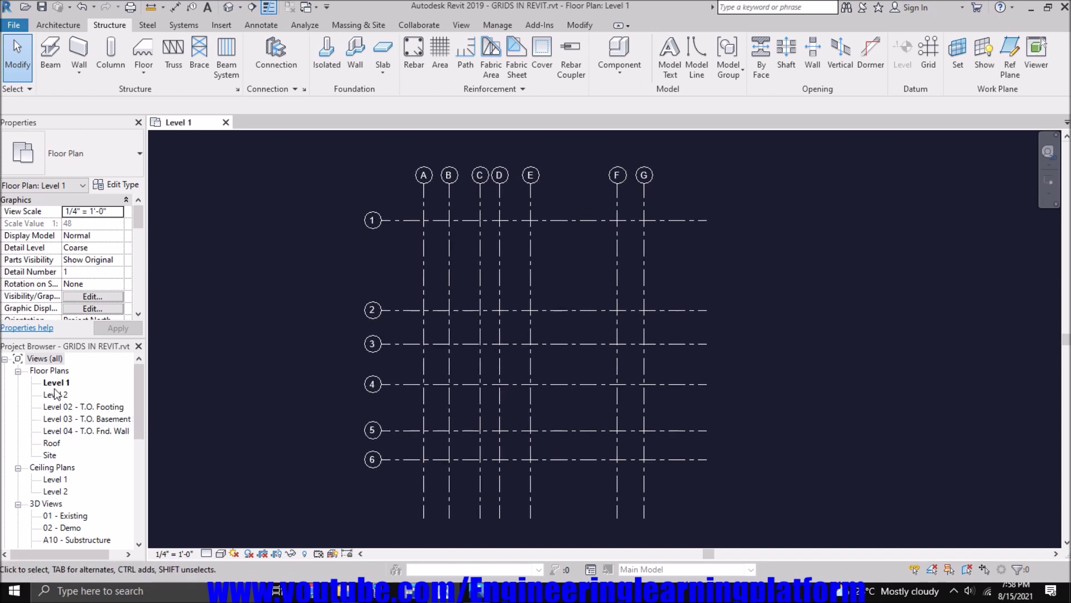
left_click_drag(136, 394, 136, 406)
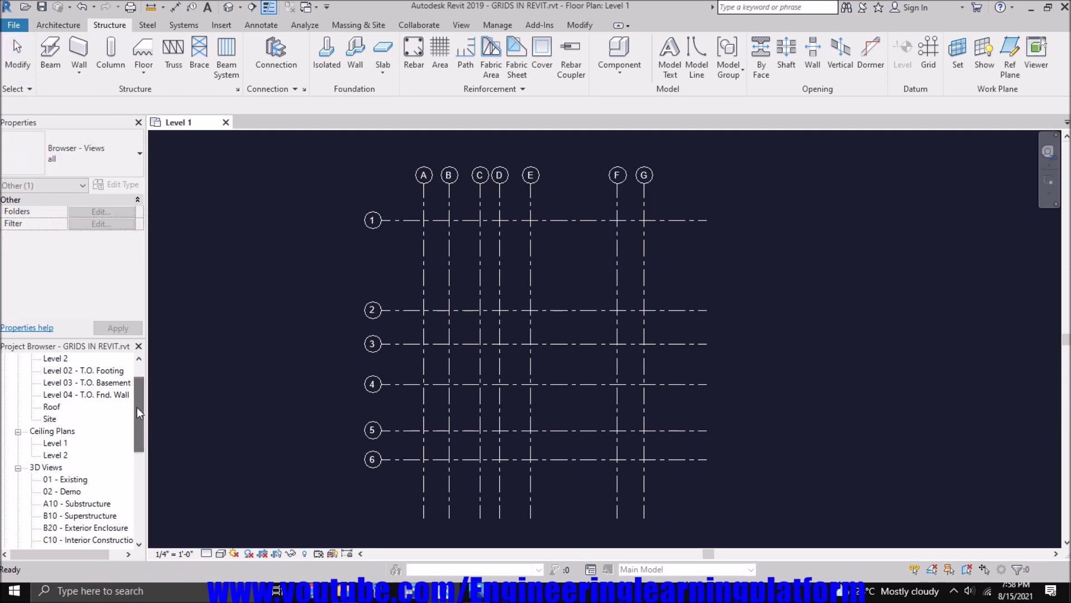
scroll(509, 439, "down", 5)
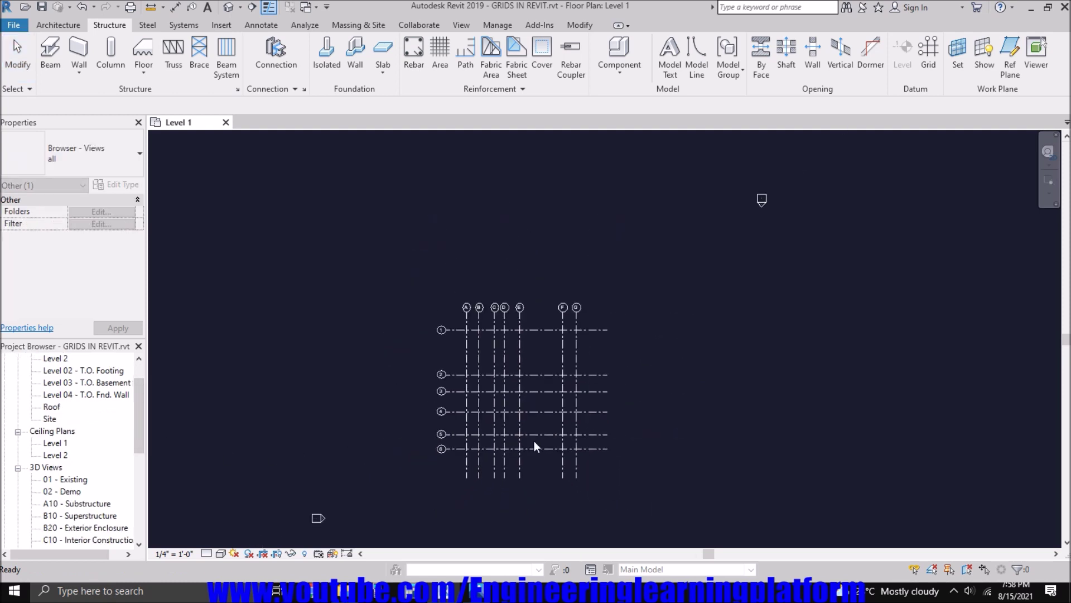
left_click(458, 330)
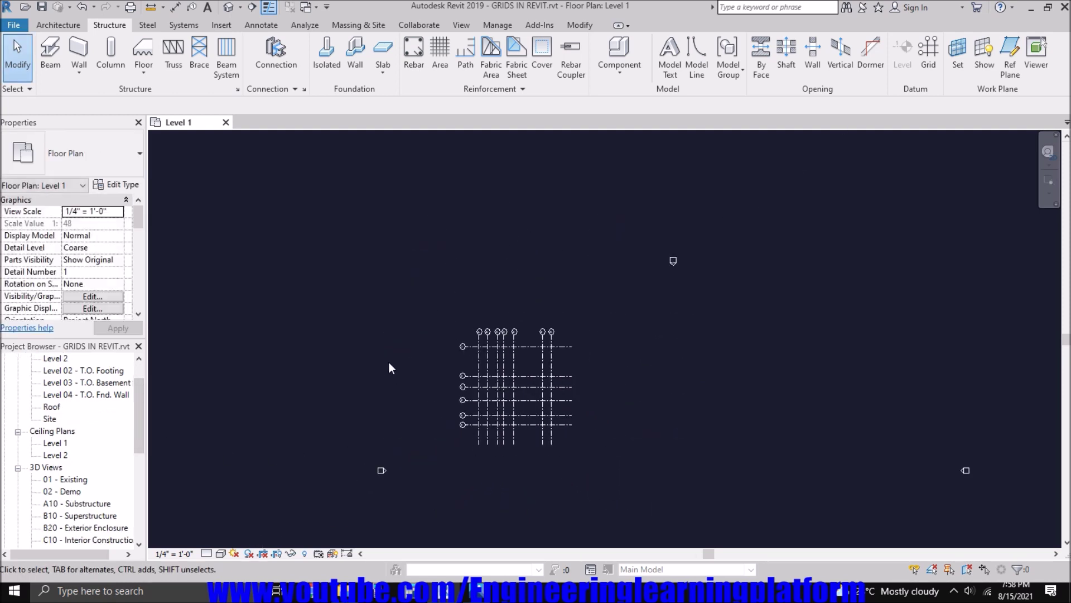
scroll(379, 362, "down", 1)
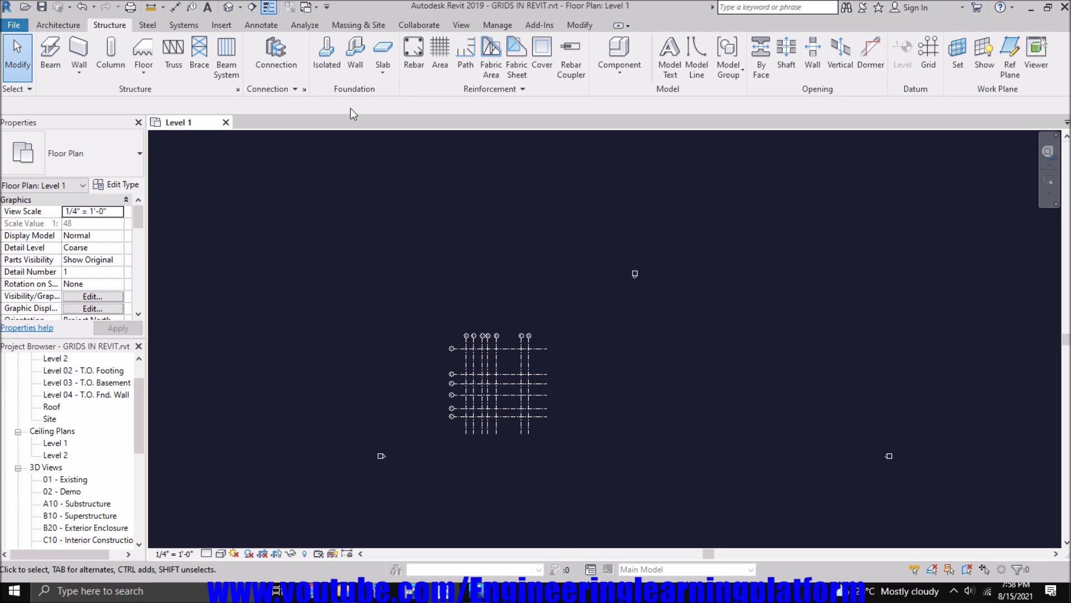
left_click(239, 8)
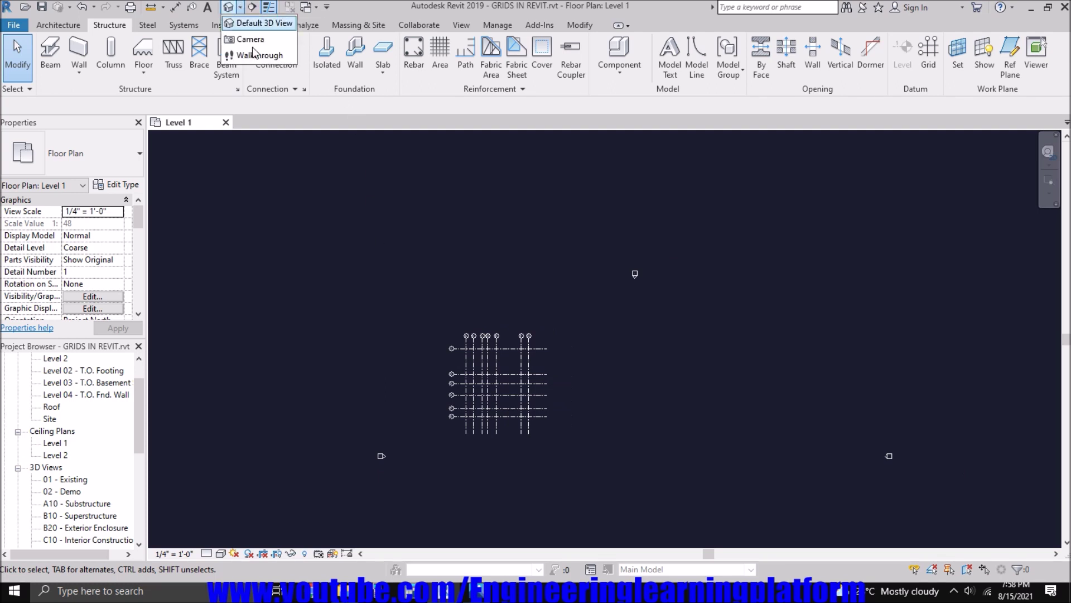
left_click(314, 323)
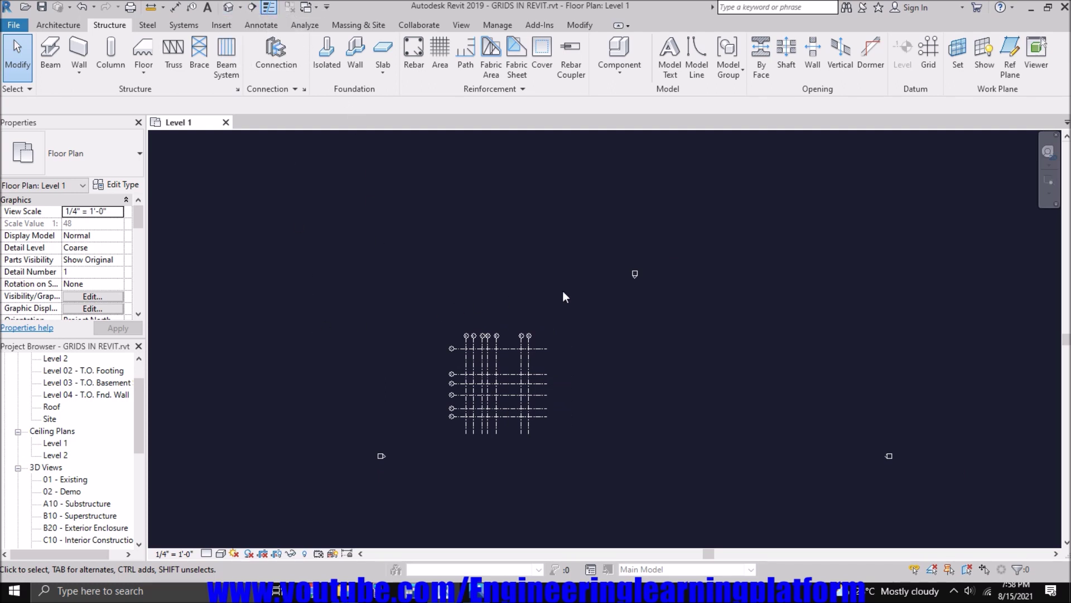
left_click(631, 273)
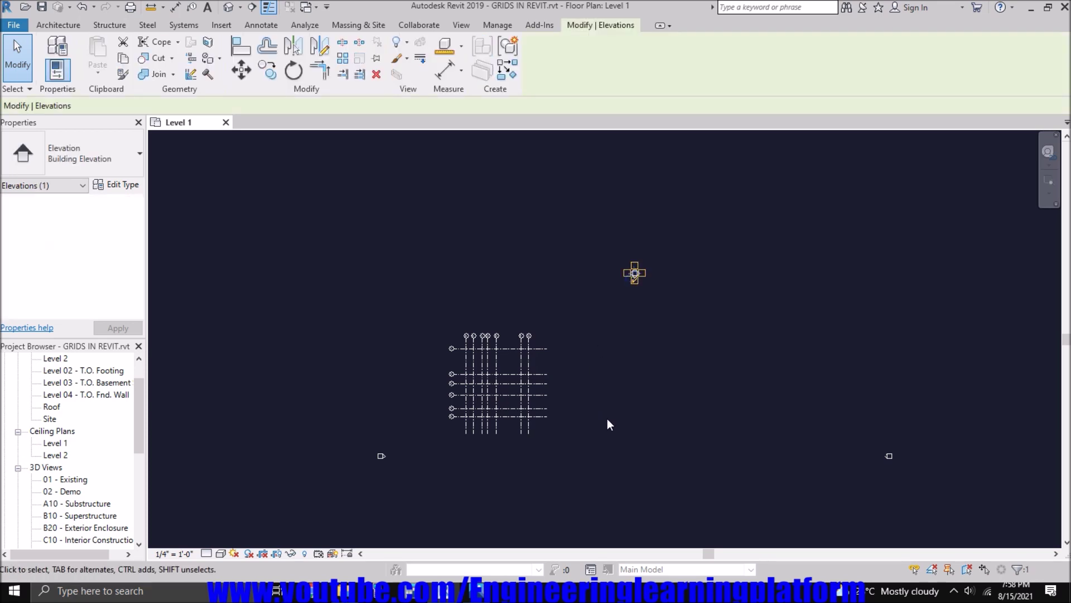
left_click(595, 382)
scroll(595, 385, "down", 1)
middle_click_drag(595, 401, 560, 313)
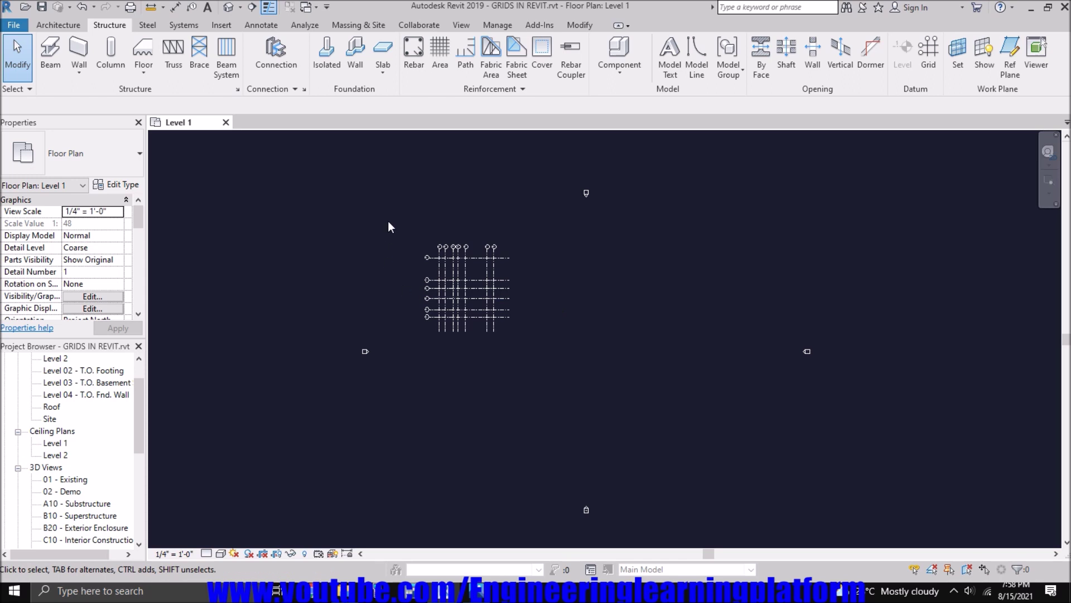
Step: Open the North elevation and frame its level heads and grid bubbles
double_click(586, 193)
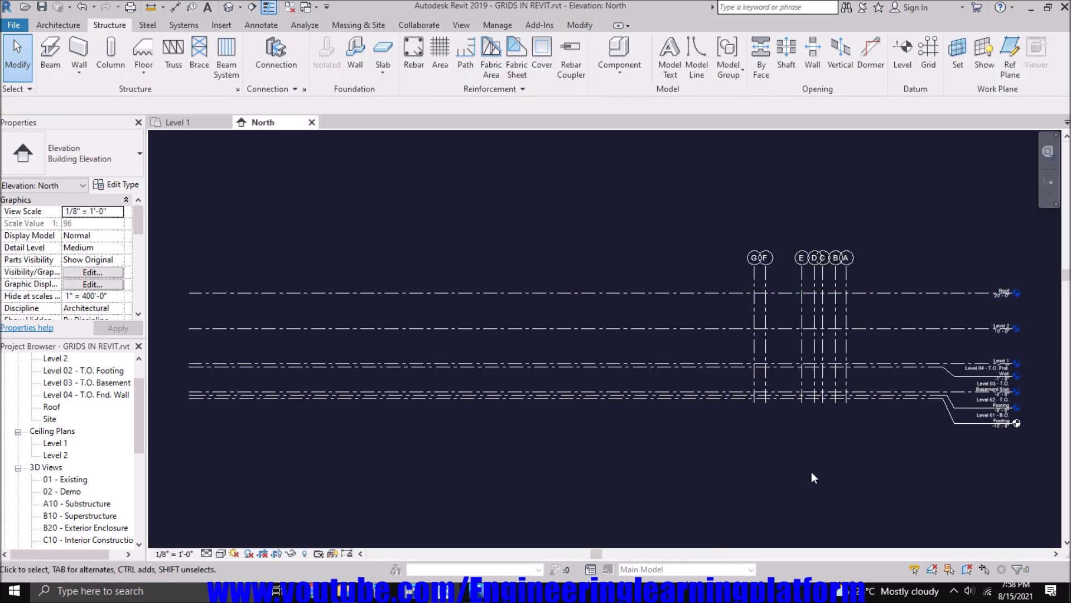
middle_click_drag(812, 472, 619, 493)
scroll(781, 442, "up", 3)
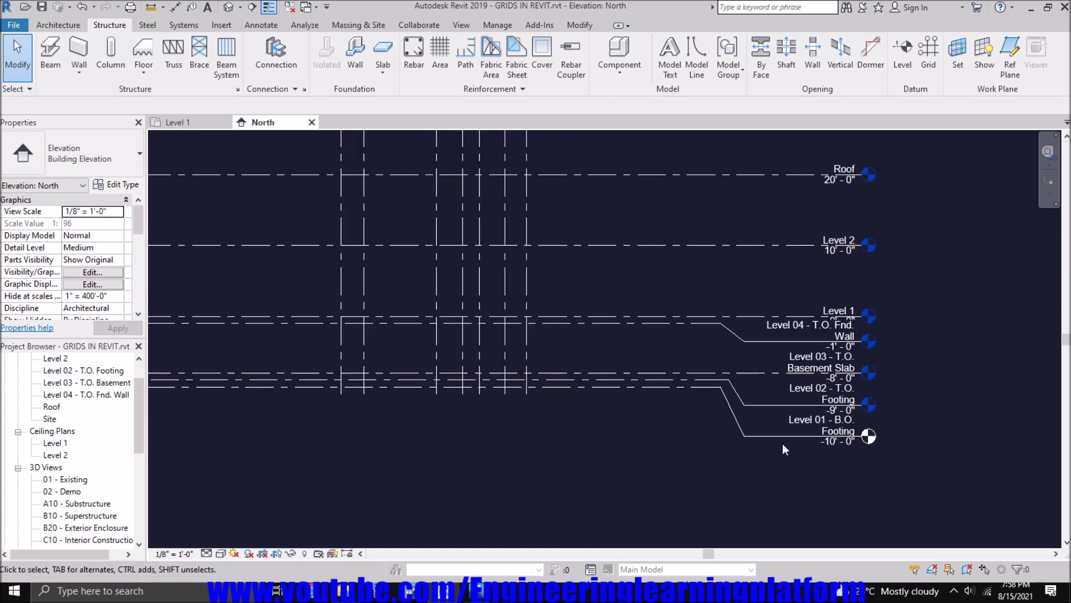
middle_click_drag(895, 352, 879, 375)
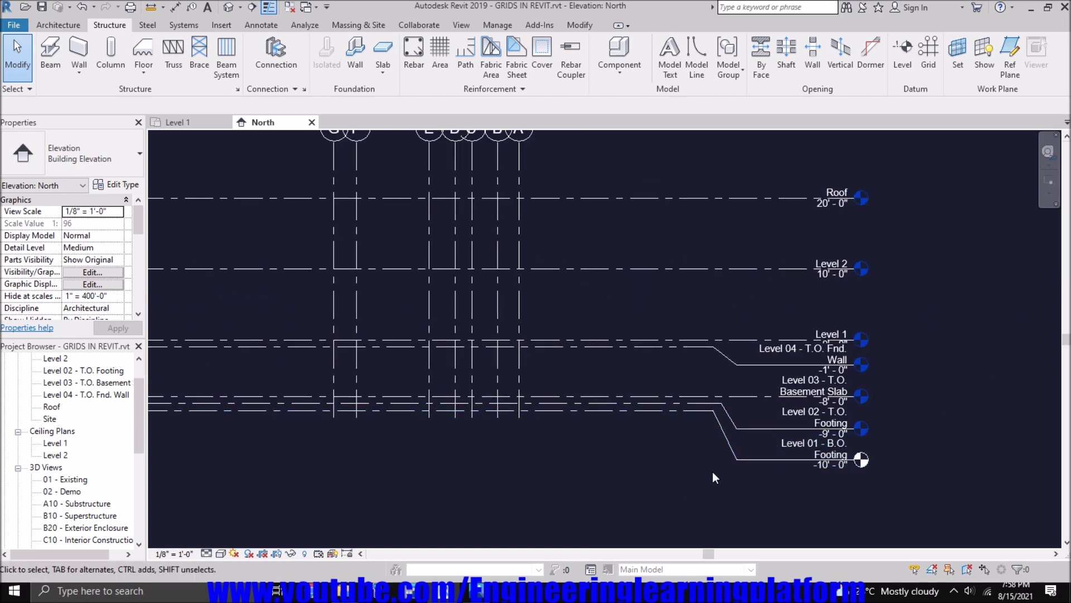
scroll(798, 460, "up", 2)
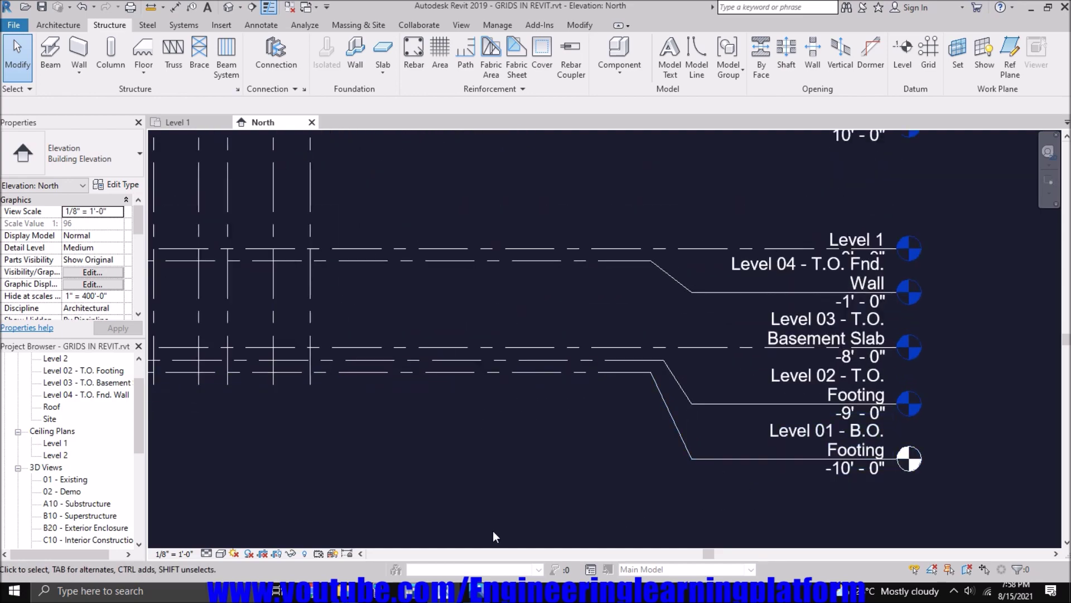
Step: Check Levels.jpg in Photos for ROOF 17'-6", LEVEL 1 8'-0", N.G.L 0'-0", then return to Revit
left_click(467, 591)
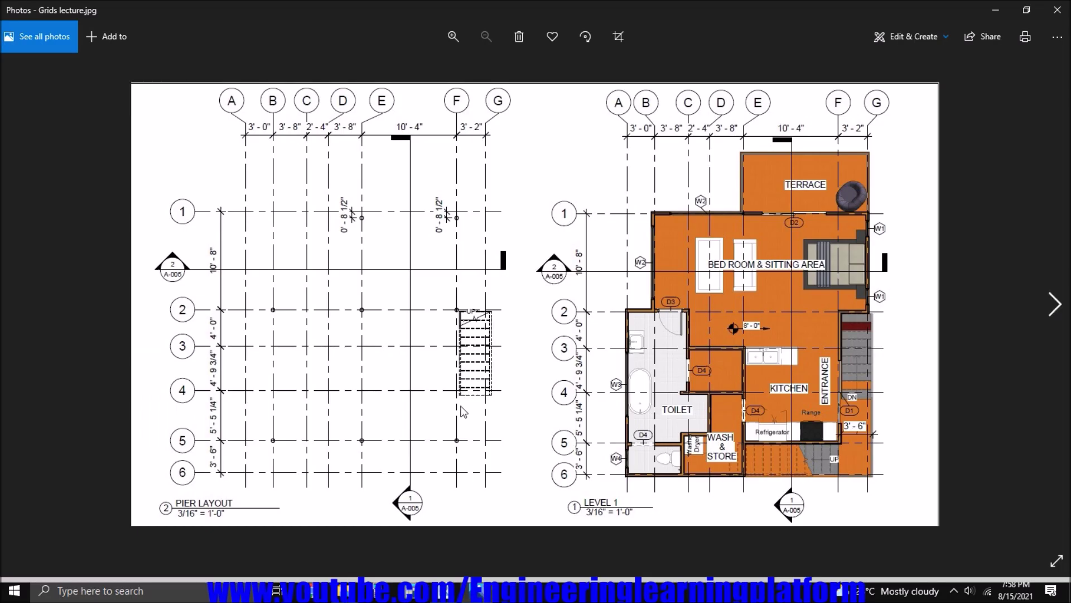
key("Right")
scroll(431, 356, "up", 3)
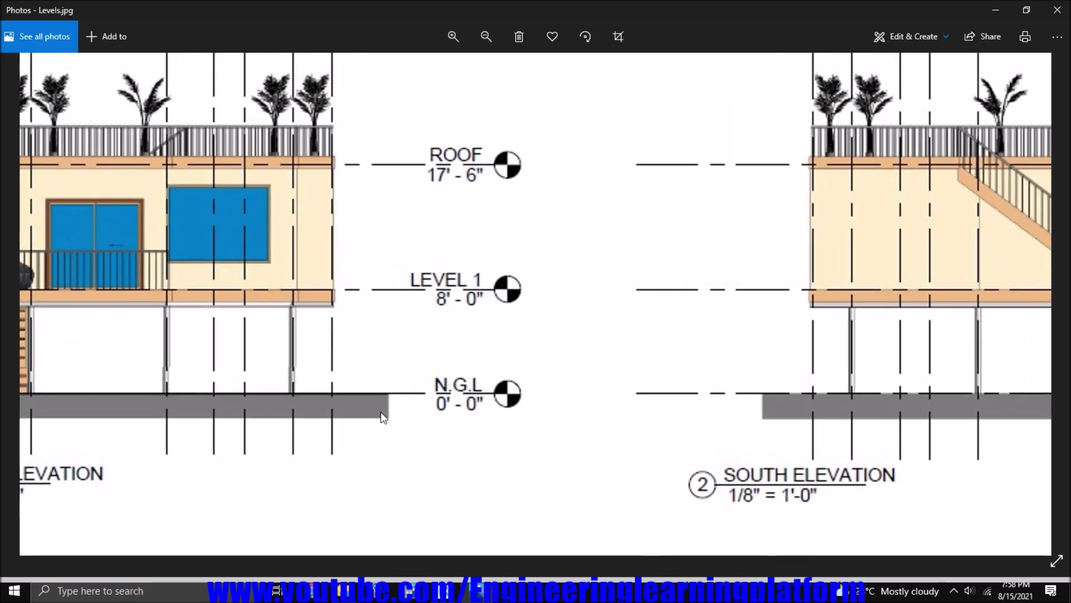
scroll(519, 448, "down", 2)
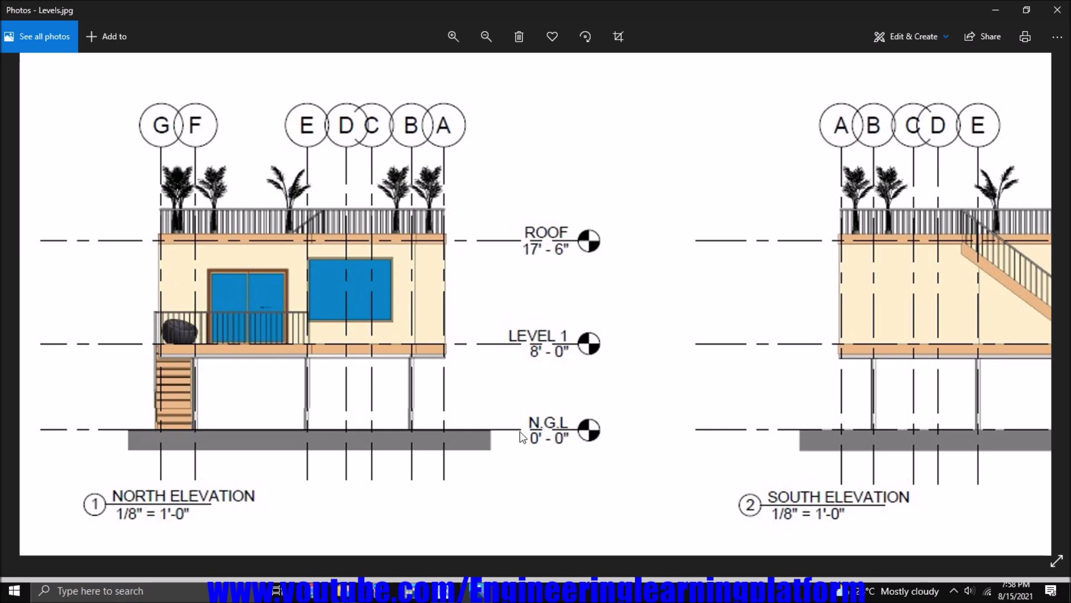
left_click(455, 590)
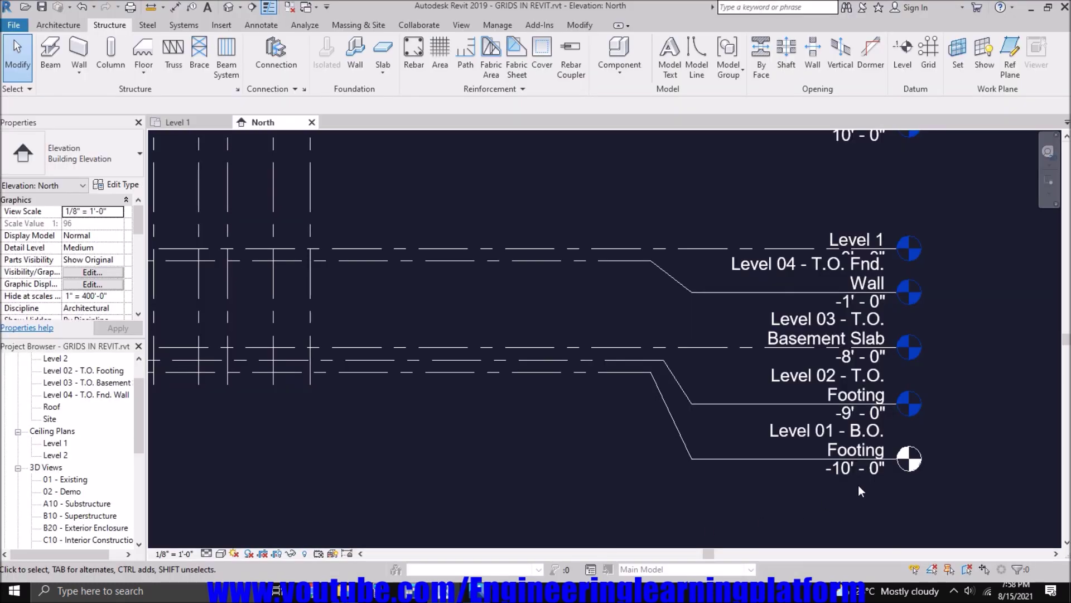
Step: Delete the Level 01 - B.O. Footing and Level 02 - T.O. Footing levels
scroll(902, 470, "up", 3)
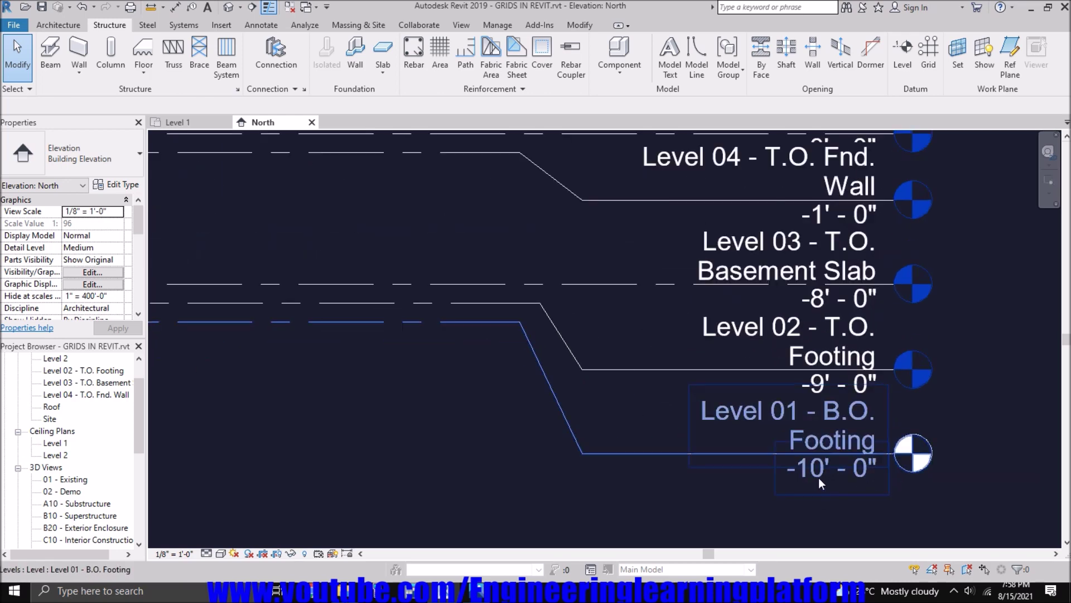
left_click(675, 453)
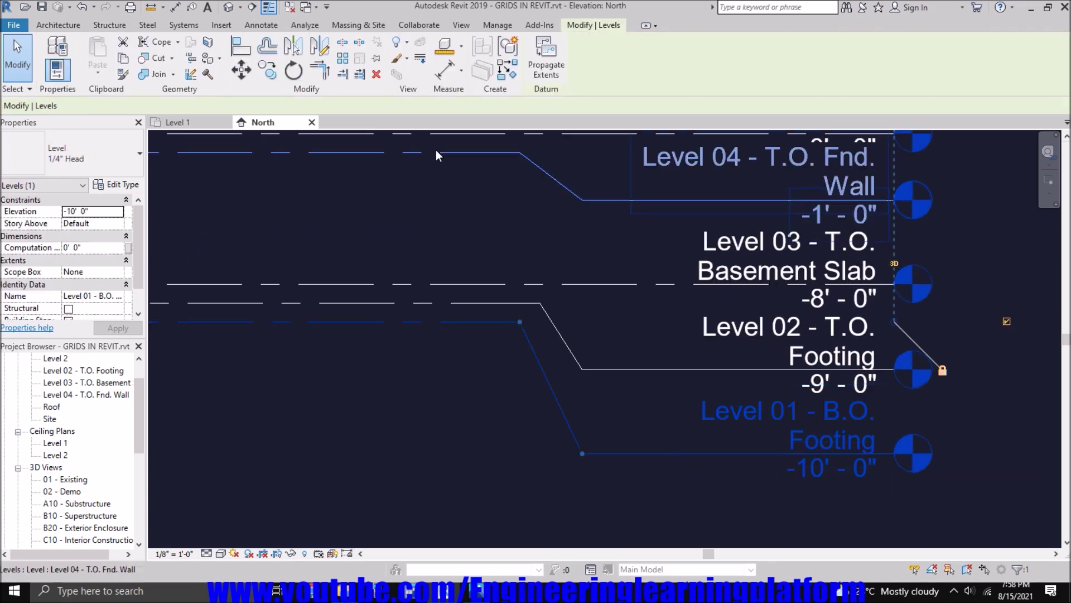
left_click(376, 74)
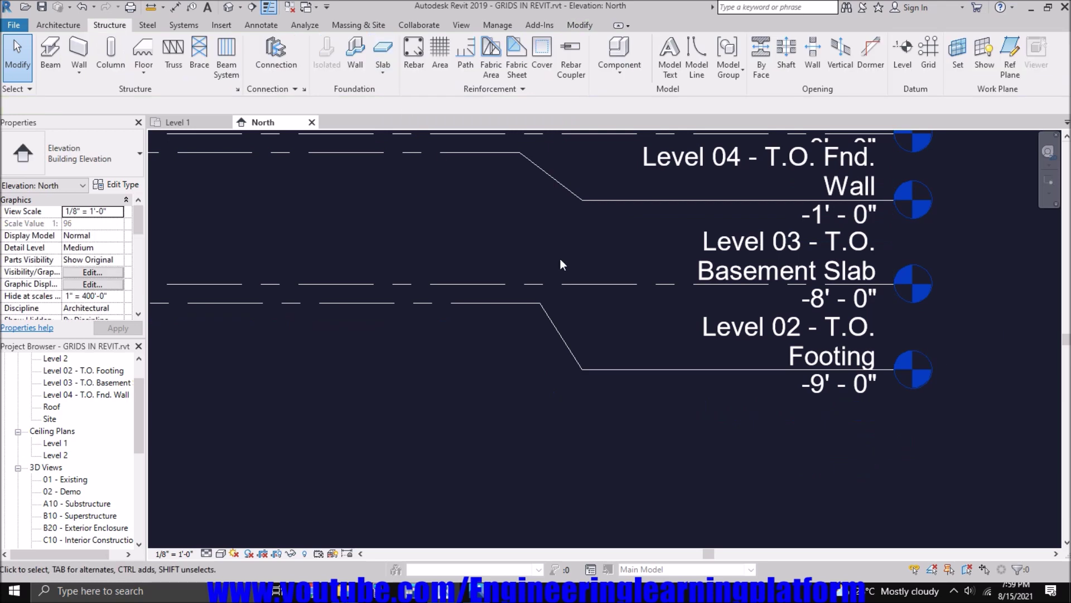
left_click(628, 368)
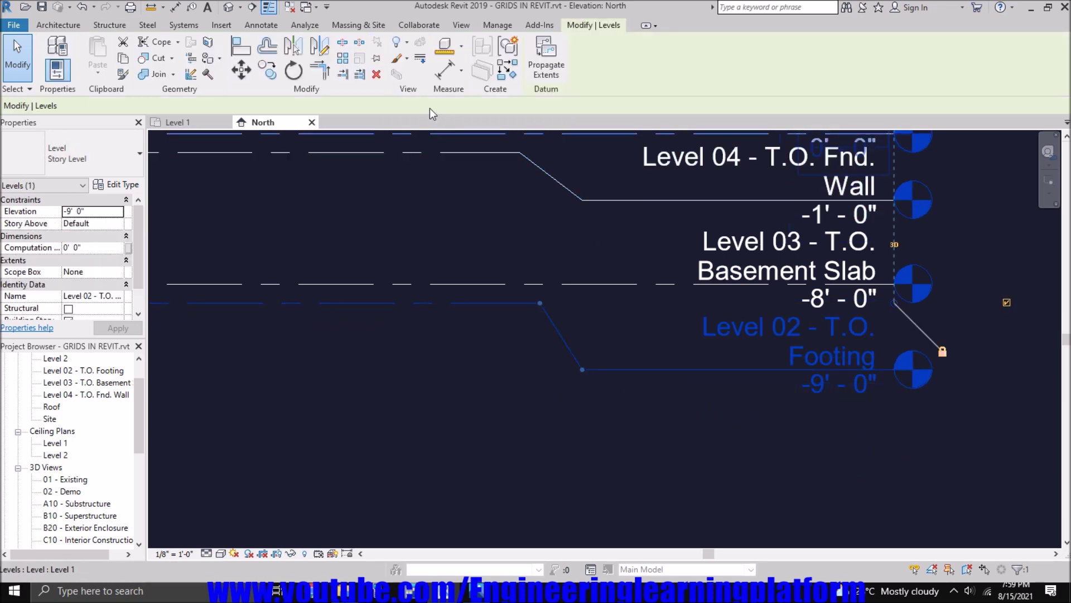
left_click(377, 74)
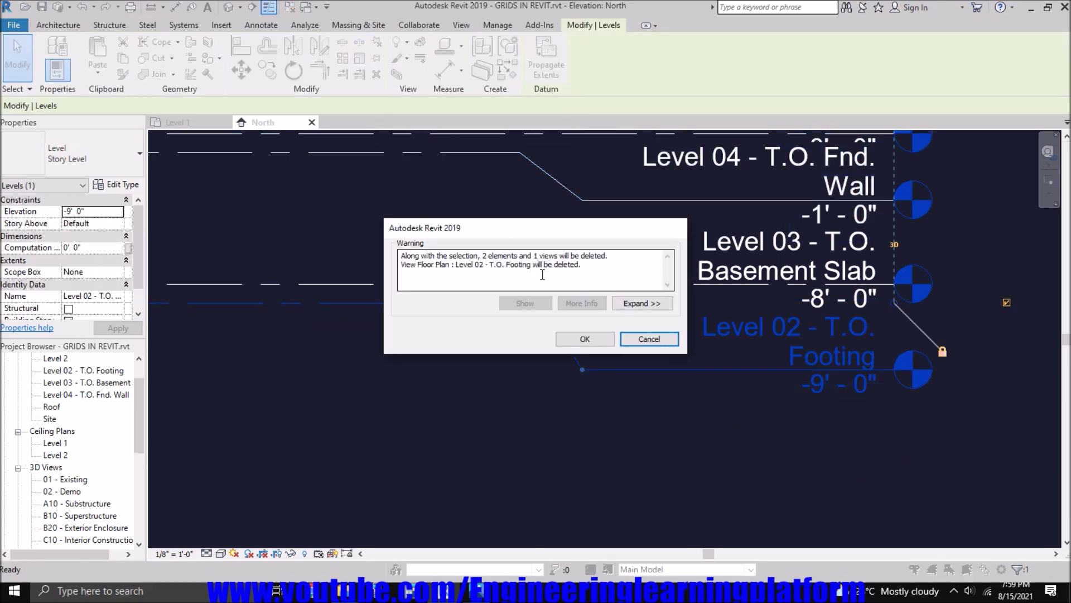
left_click(585, 339)
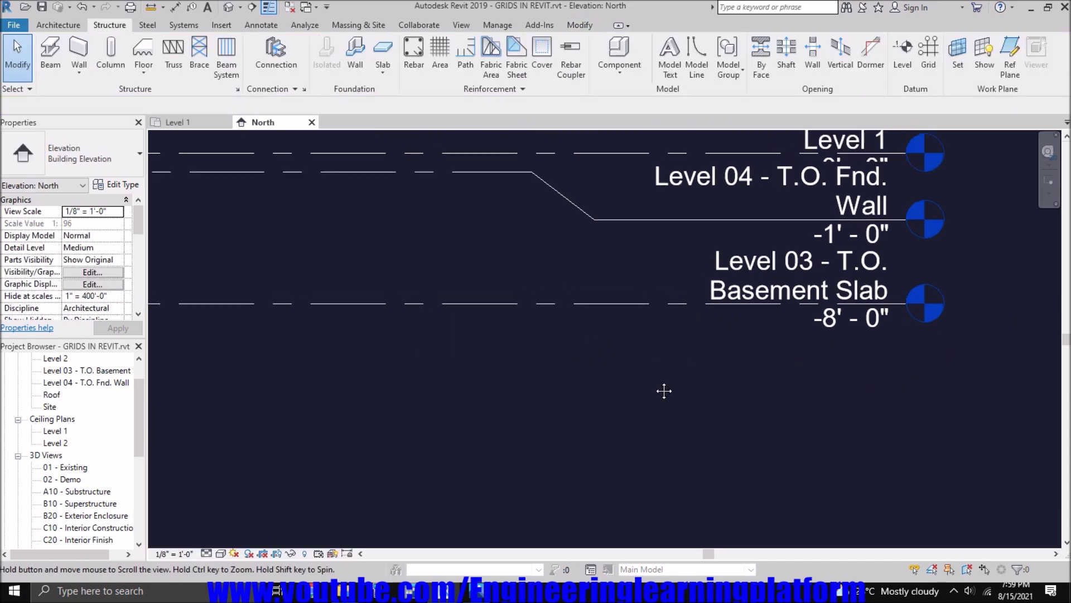
Step: Delete the Level 03 - T.O. Basement Slab and Level 04 - T.O. Fnd. Wall levels
scroll(678, 428, "down", 2)
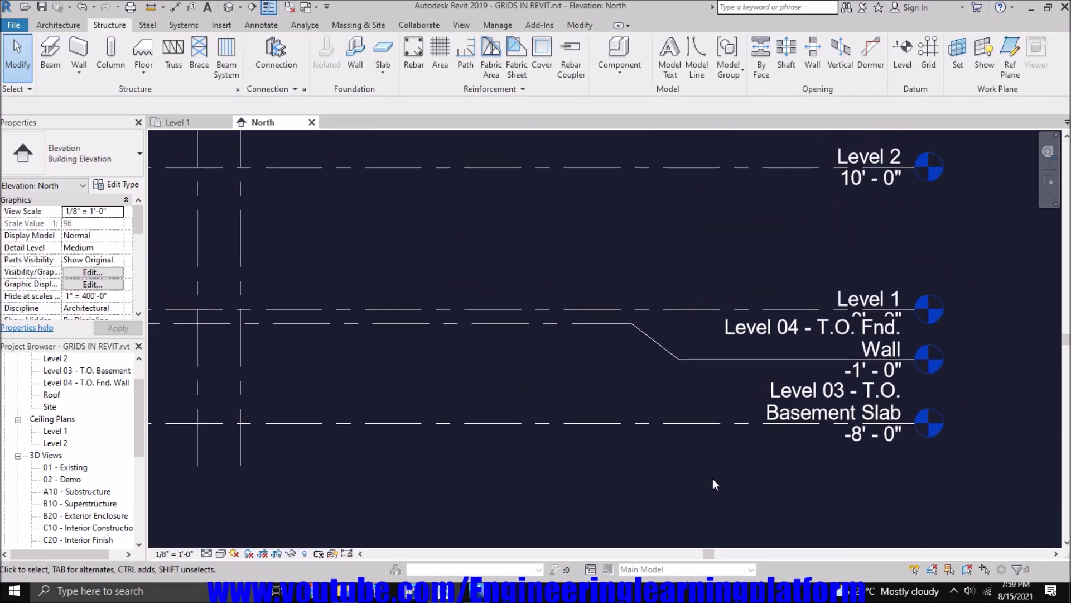
left_click(692, 424)
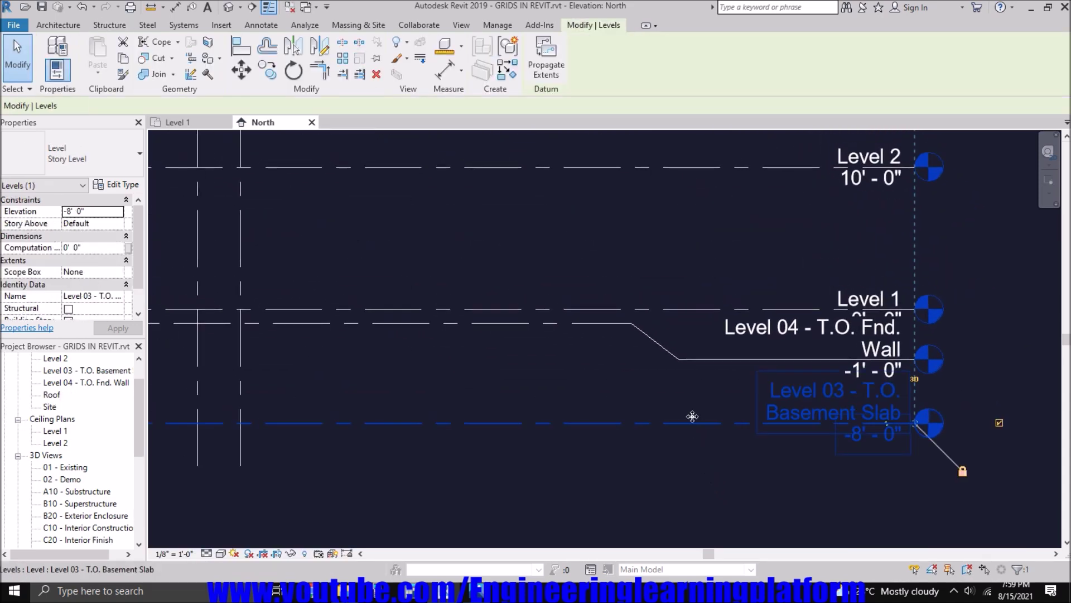
left_click(376, 75)
left_click(601, 341)
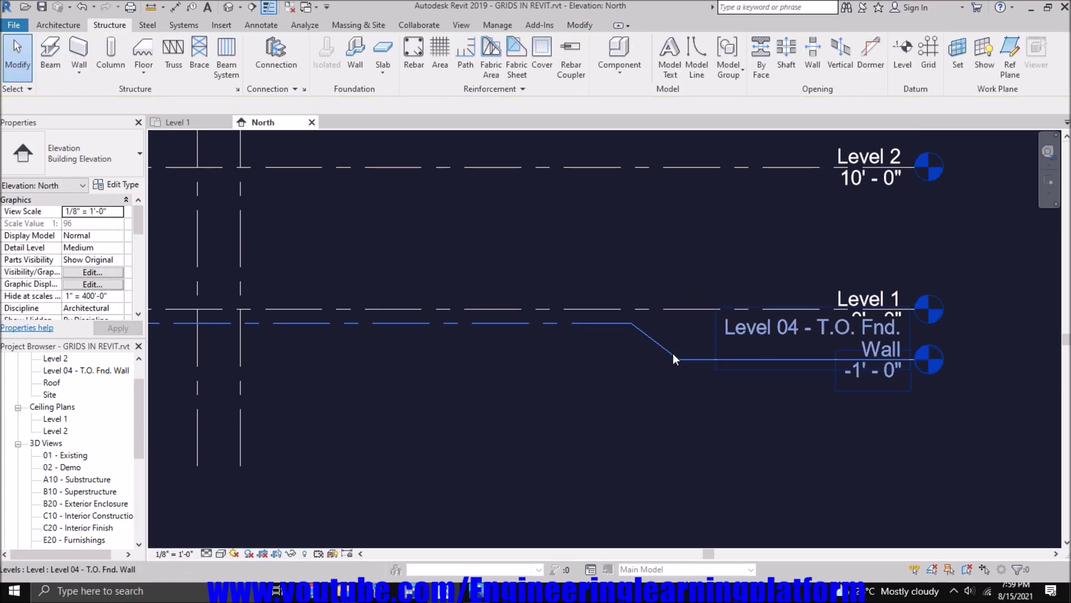
left_click(673, 353)
left_click(376, 75)
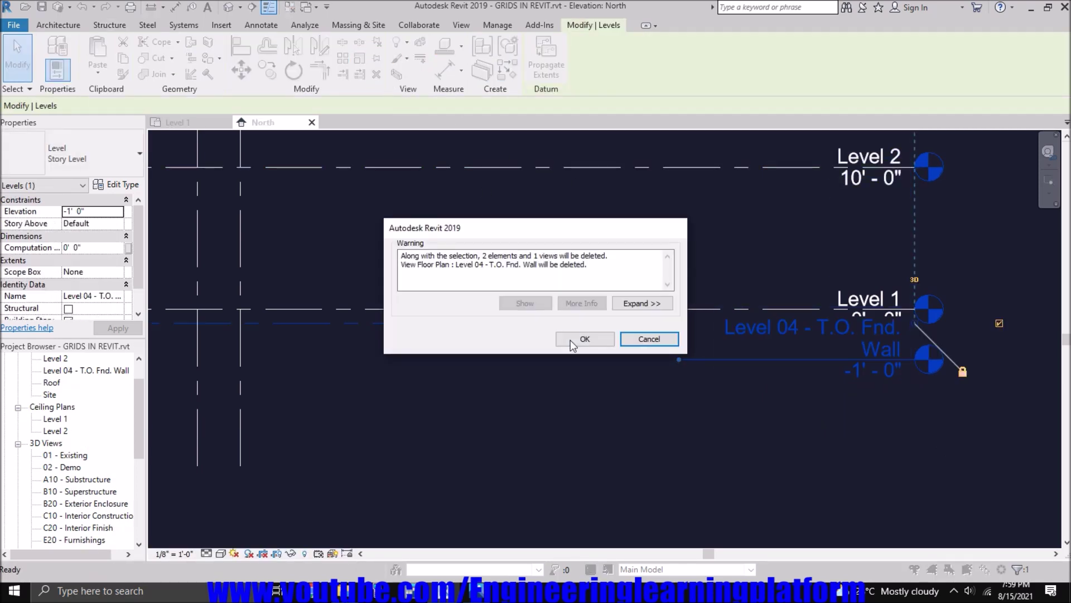
left_click(583, 340)
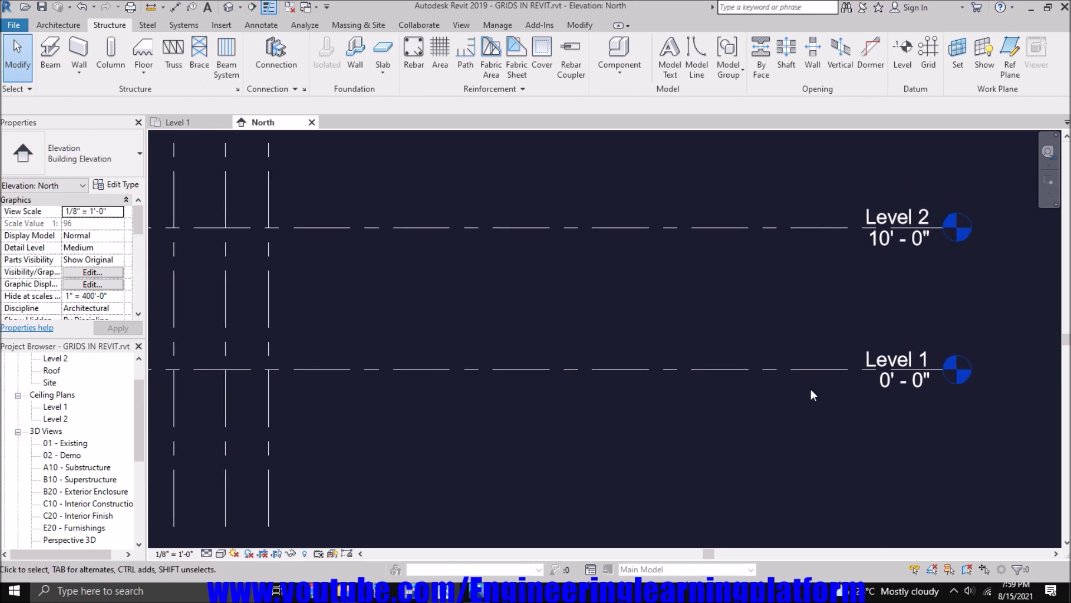
Step: Rename the 0'-0" Level 1 to NGL and glance at the reference drawing in Photos
left_click(875, 360)
left_click(875, 361)
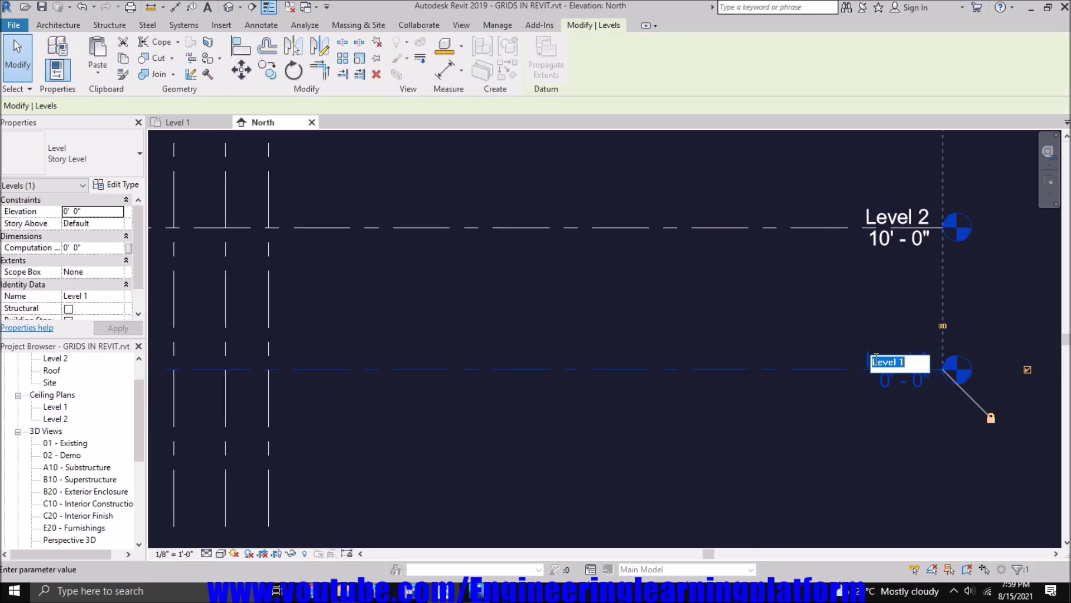
type("NGL")
key("Return")
left_click(806, 306)
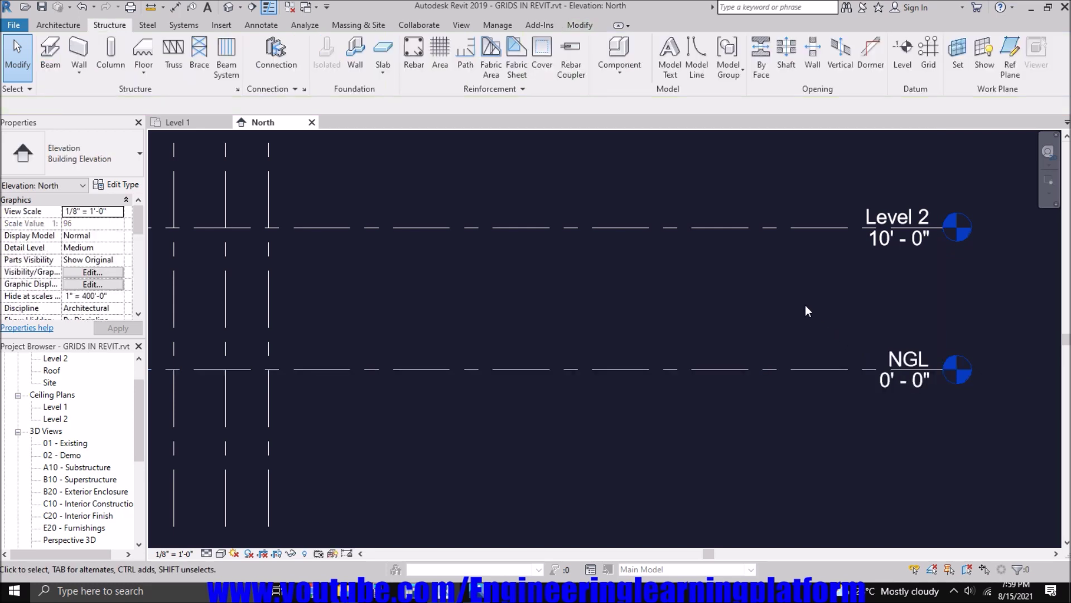
scroll(857, 359, "down", 2)
middle_click_drag(848, 209, 870, 277)
left_click(467, 591)
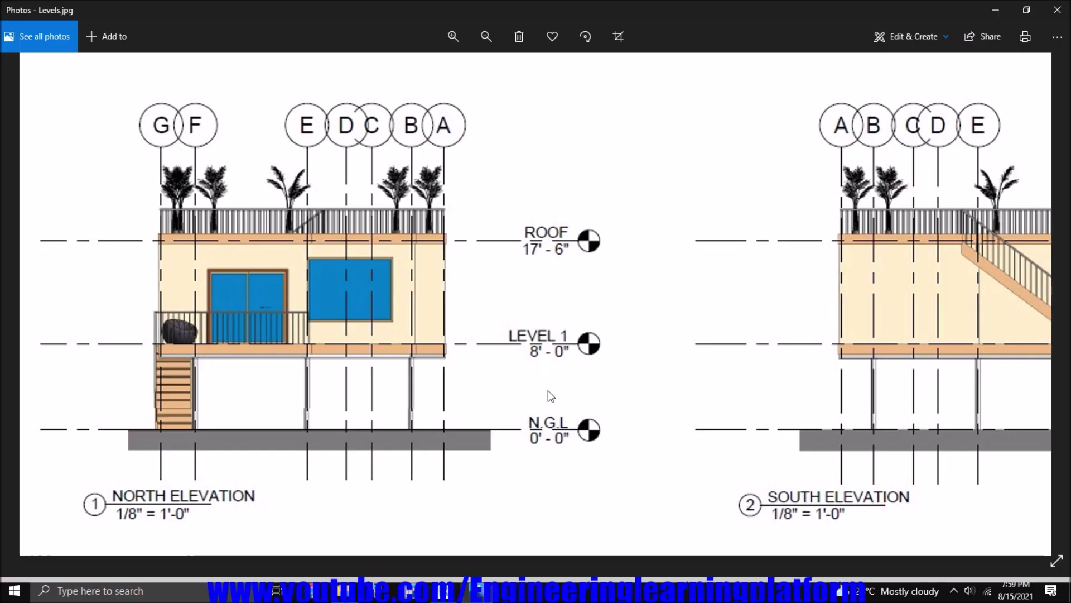
left_click(429, 591)
Step: Set Level 2's elevation to 8'-0"
left_click(906, 327)
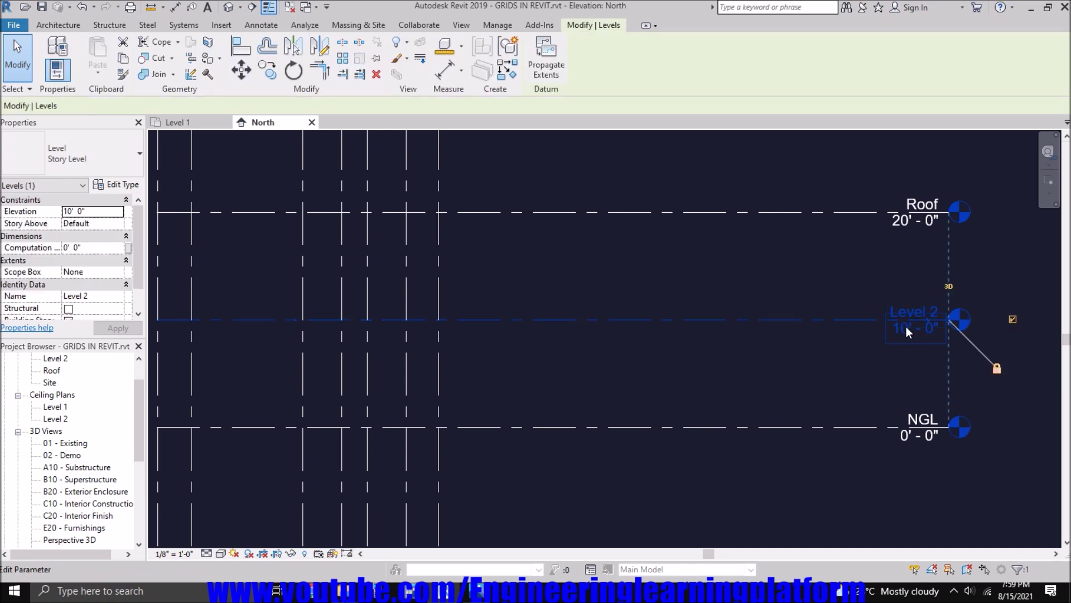
left_click(907, 327)
type("8' 0\"")
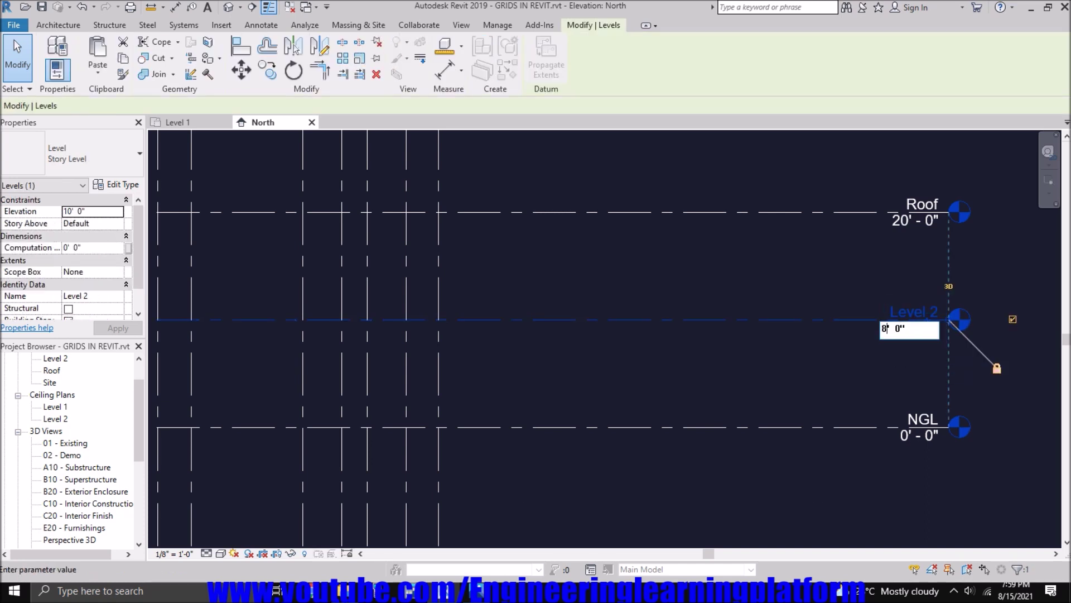
left_click(834, 373)
Step: Set the Roof elevation to 17'-6" and compare with the reference drawing
left_click(897, 223)
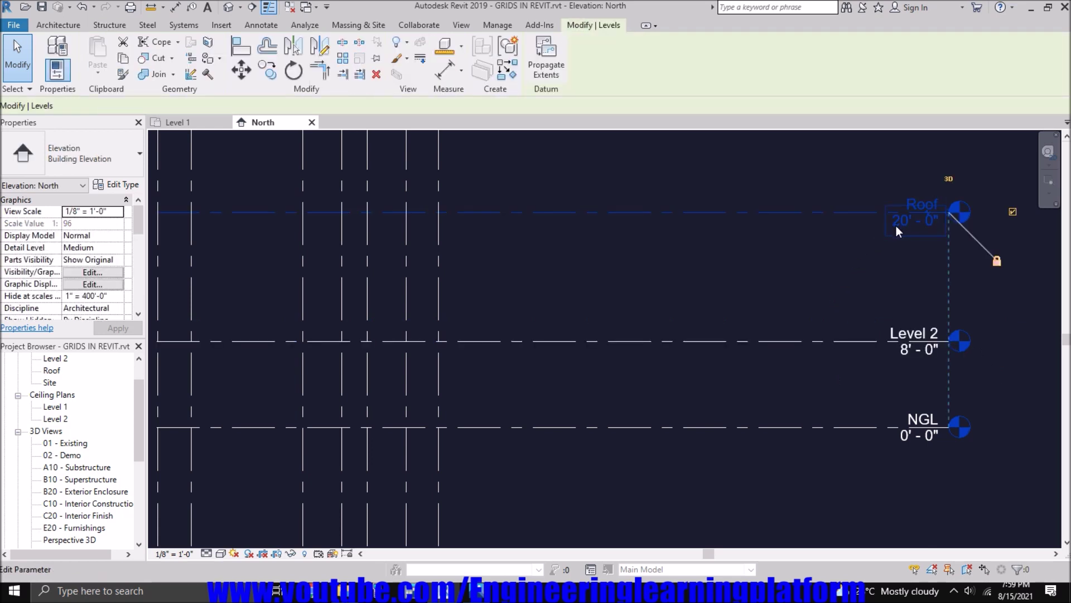
left_click(907, 222)
left_click(894, 222)
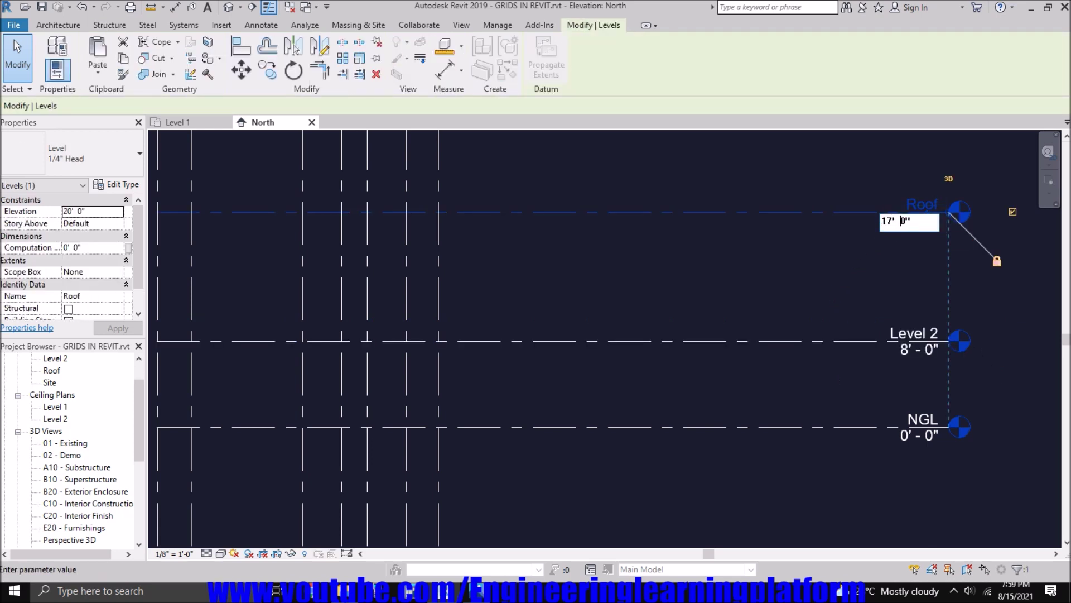
key("Return")
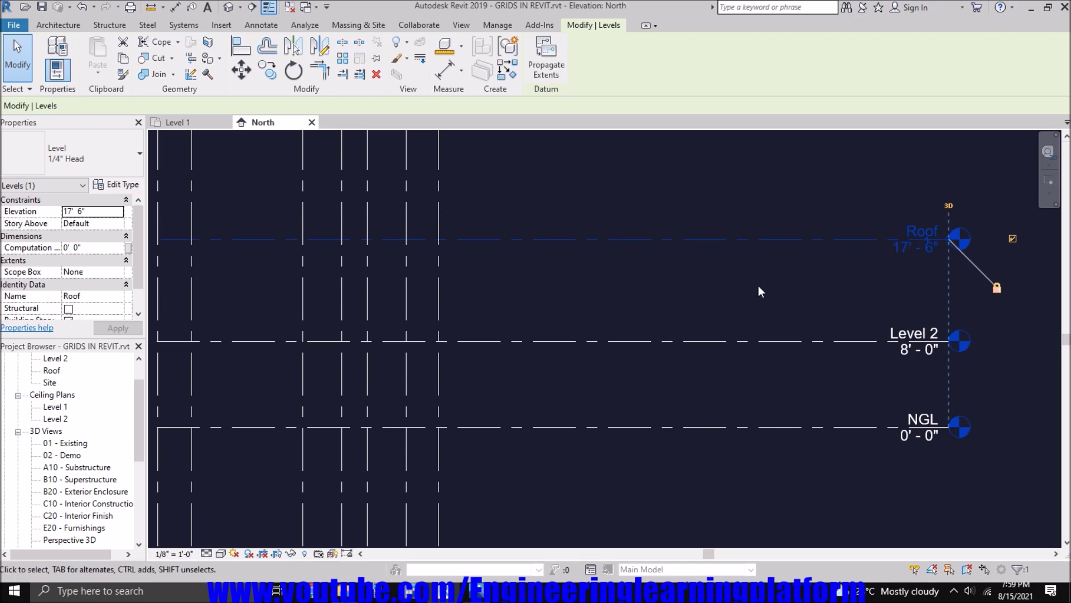
left_click(741, 277)
key("alt+Tab")
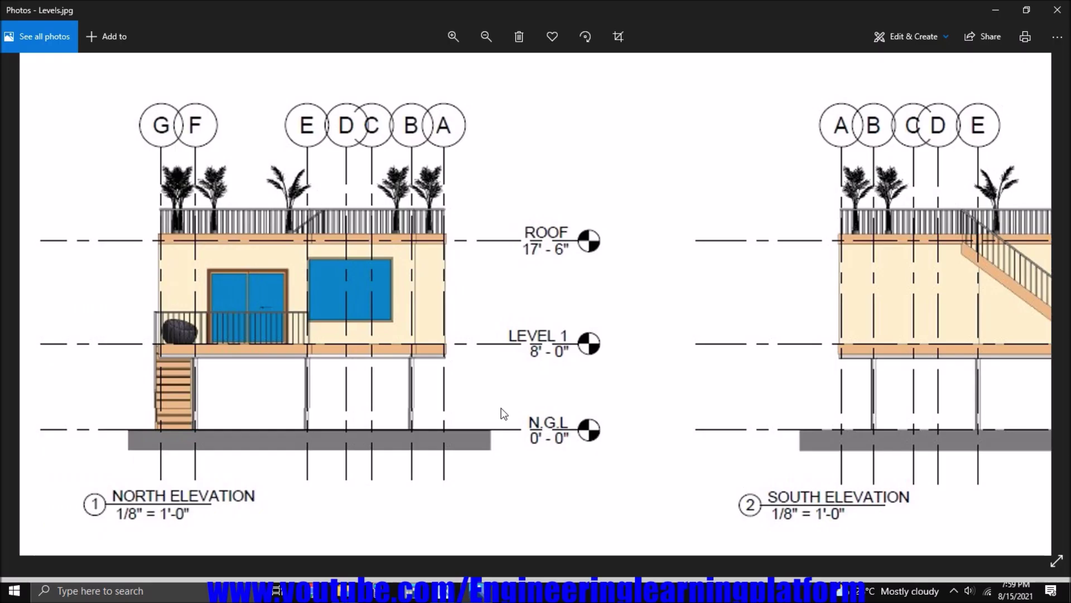
Step: Try renaming Level 2 to Level 1, dismissing the name-already-in-use error
left_click(444, 590)
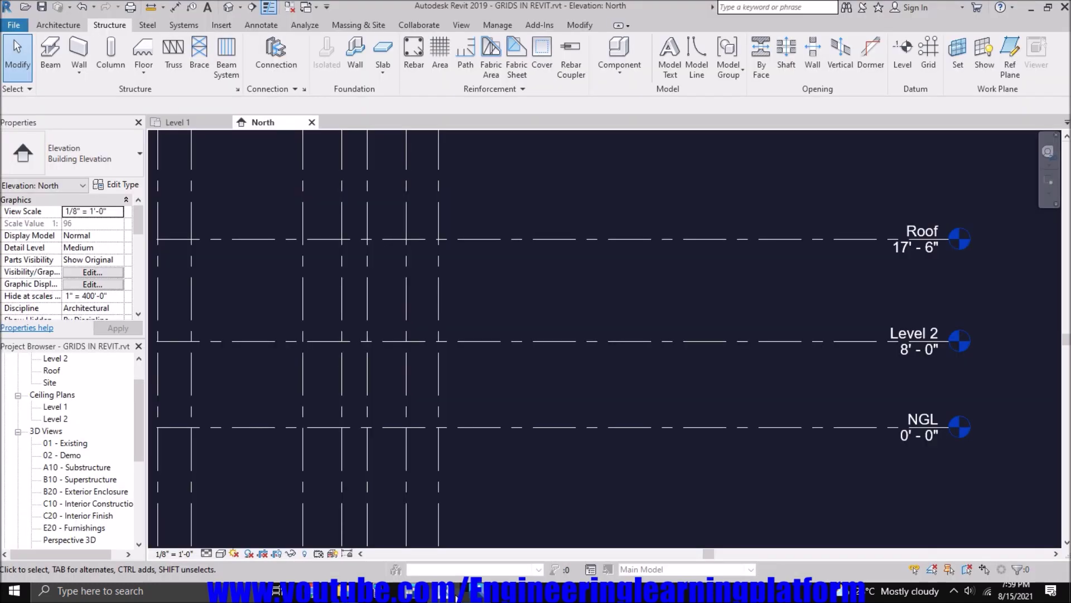
left_click(930, 334)
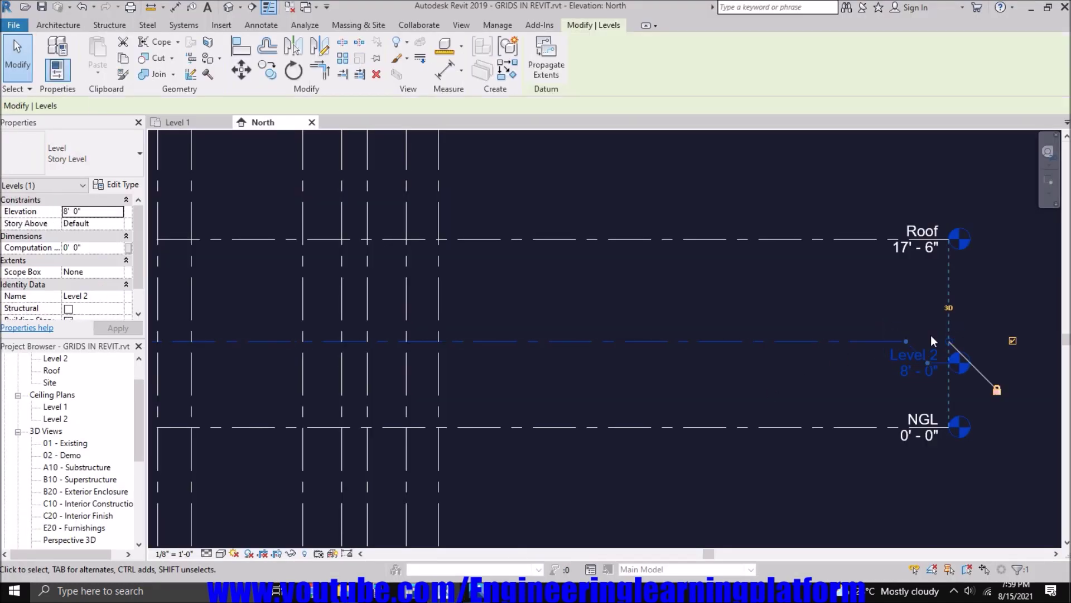
left_click(922, 355)
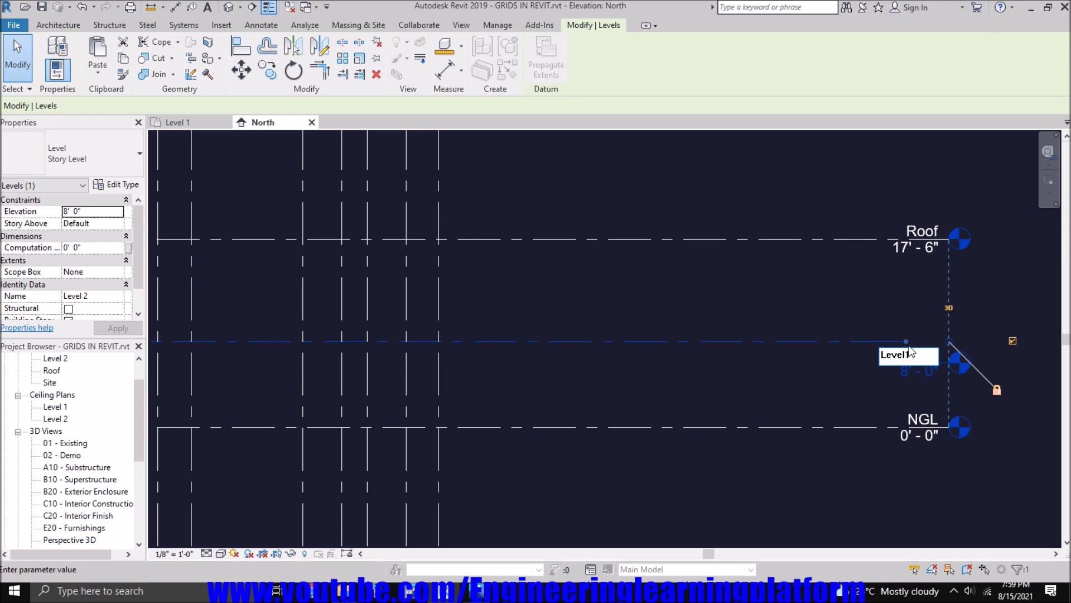
key("Return")
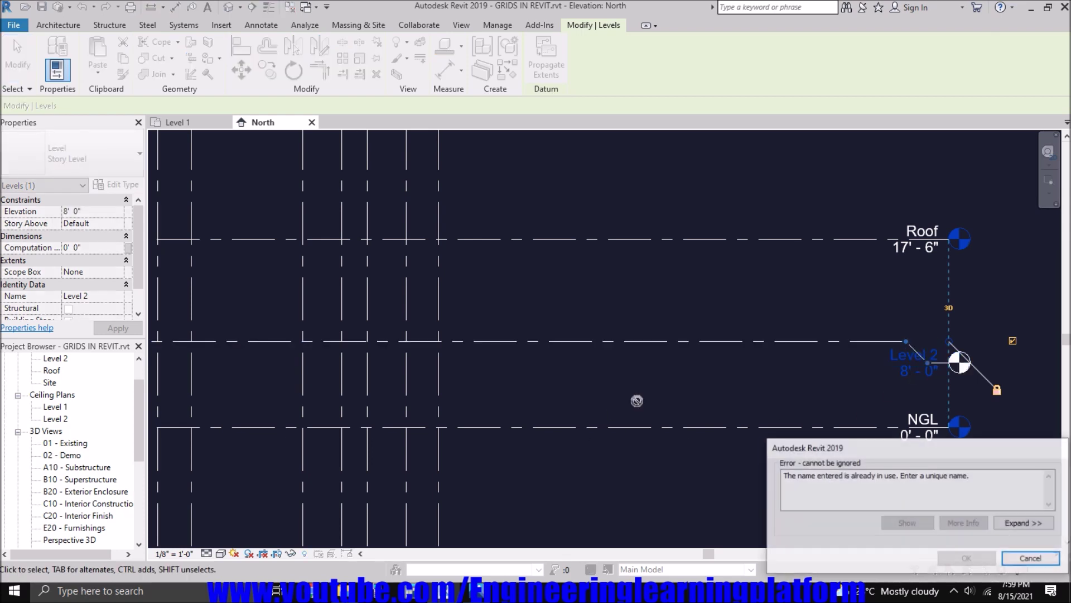
left_click(966, 556)
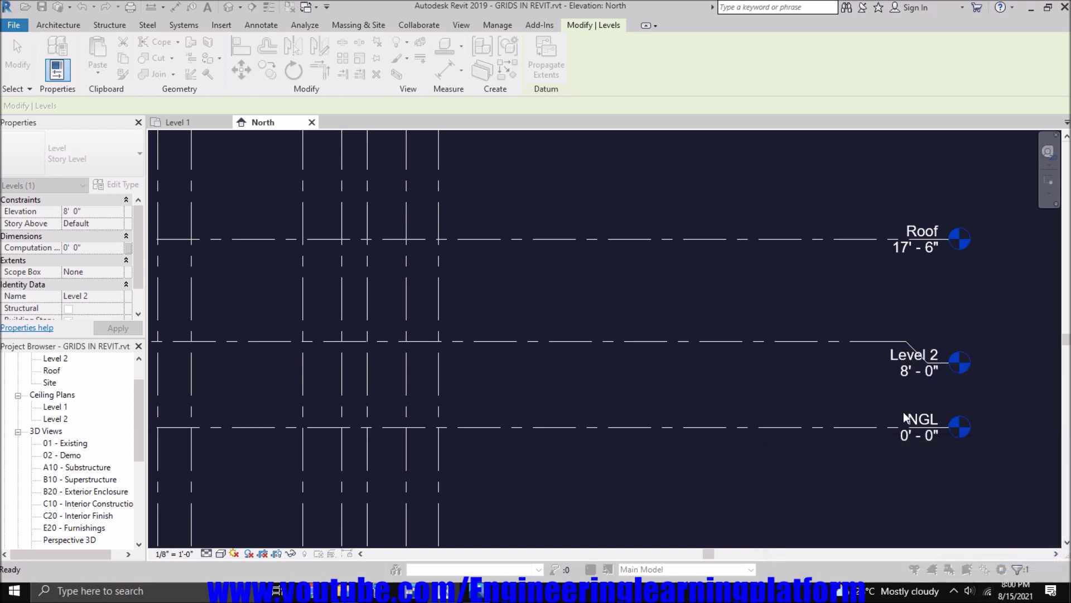
scroll(864, 400, "down", 2)
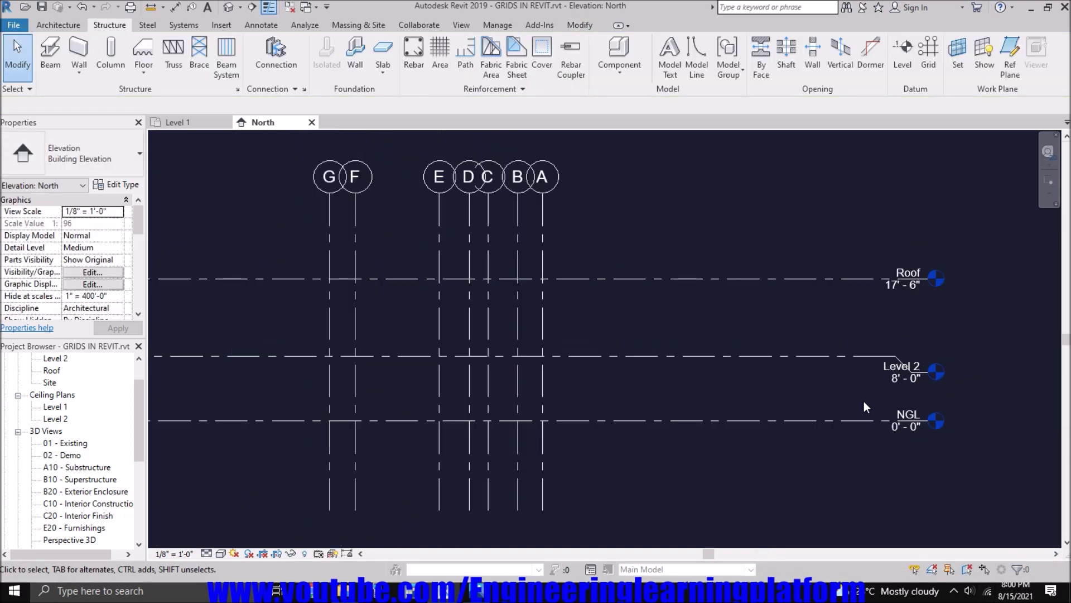
scroll(906, 370, "up", 2)
left_click(922, 367)
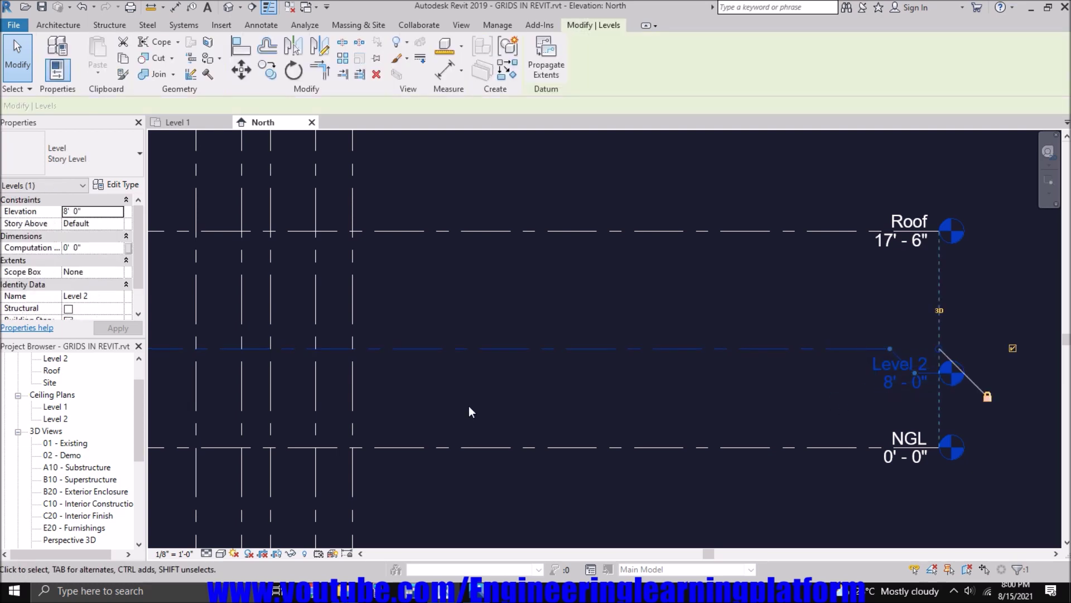
key("Escape")
Step: Delete the Level 1 ceiling plan view and retry the rename, cancelling the duplicate-name error
left_click(52, 406)
right_click(66, 413)
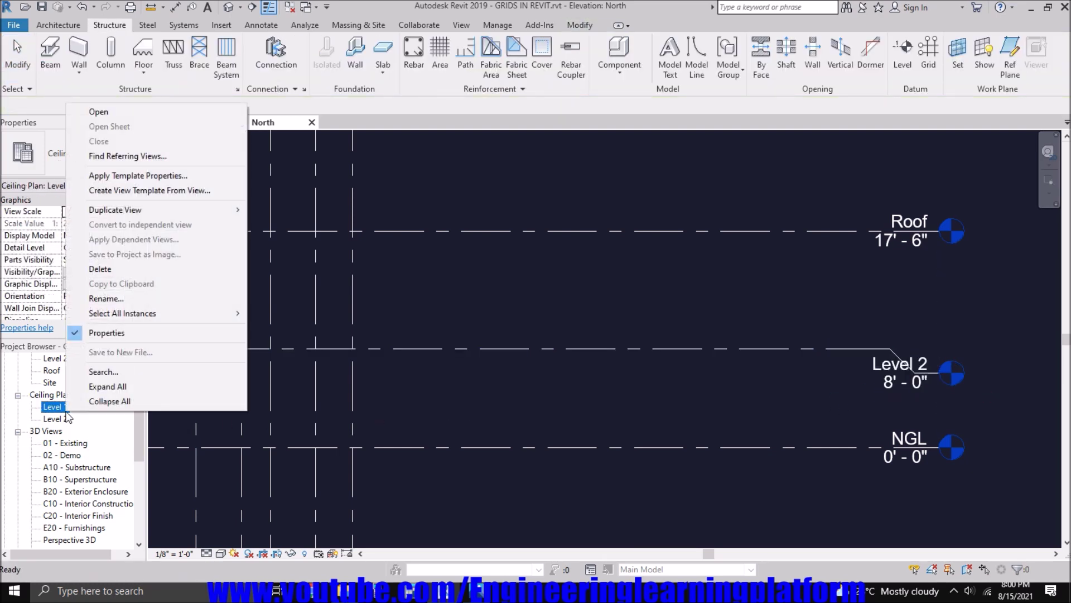
left_click(100, 269)
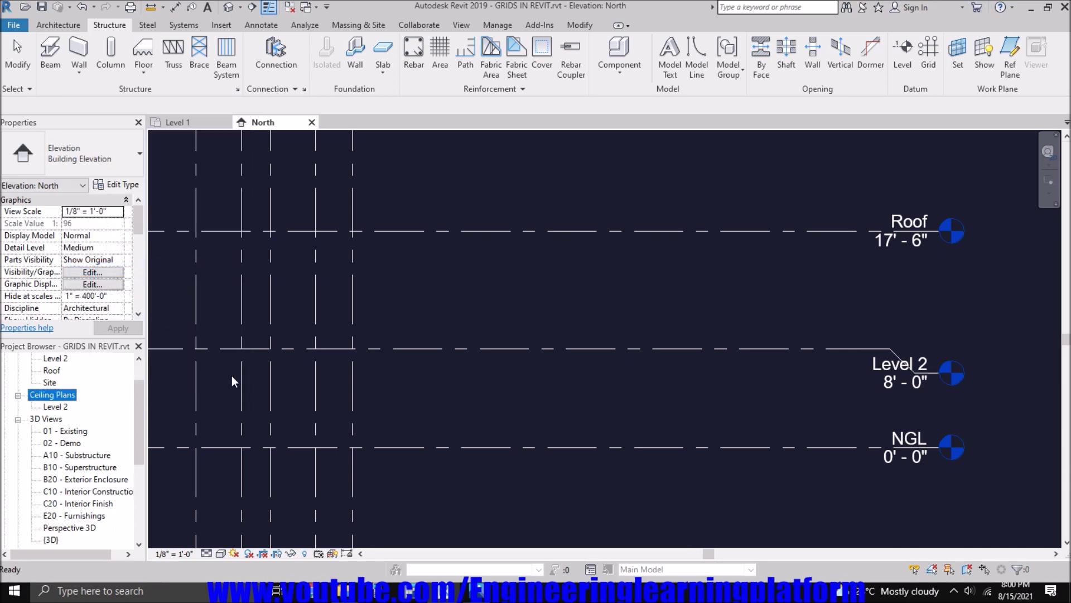
left_click(923, 362)
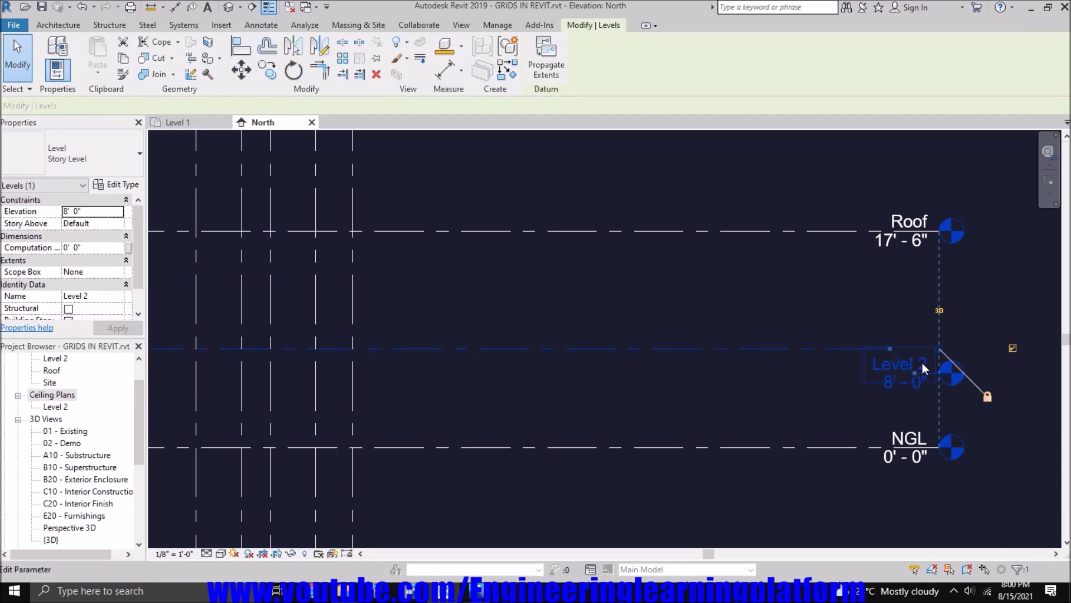
left_click(923, 364)
left_click_drag(899, 366, 910, 366)
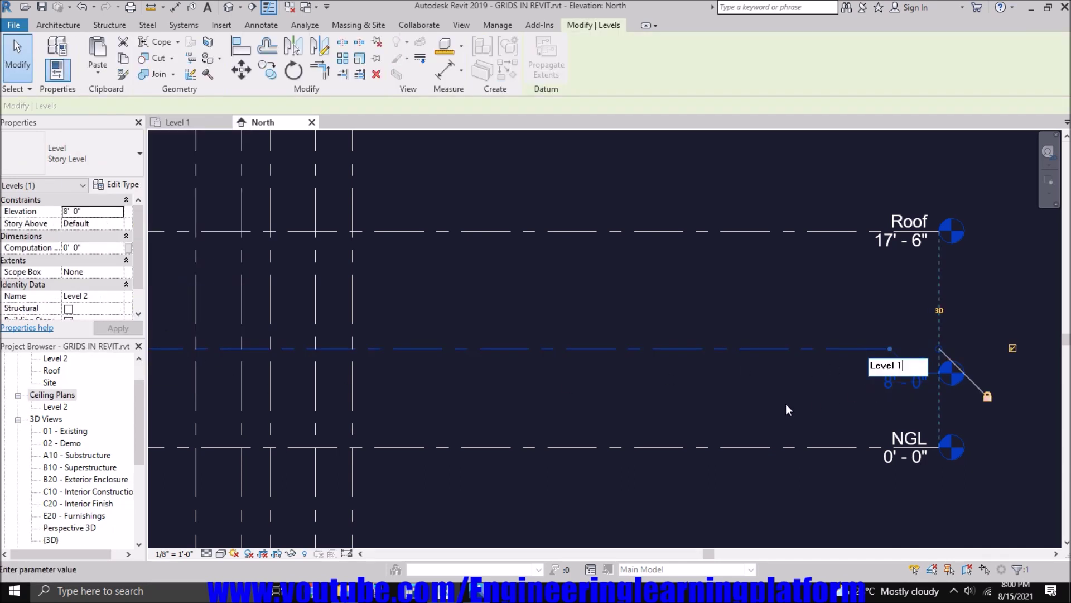
type("1")
key("Return")
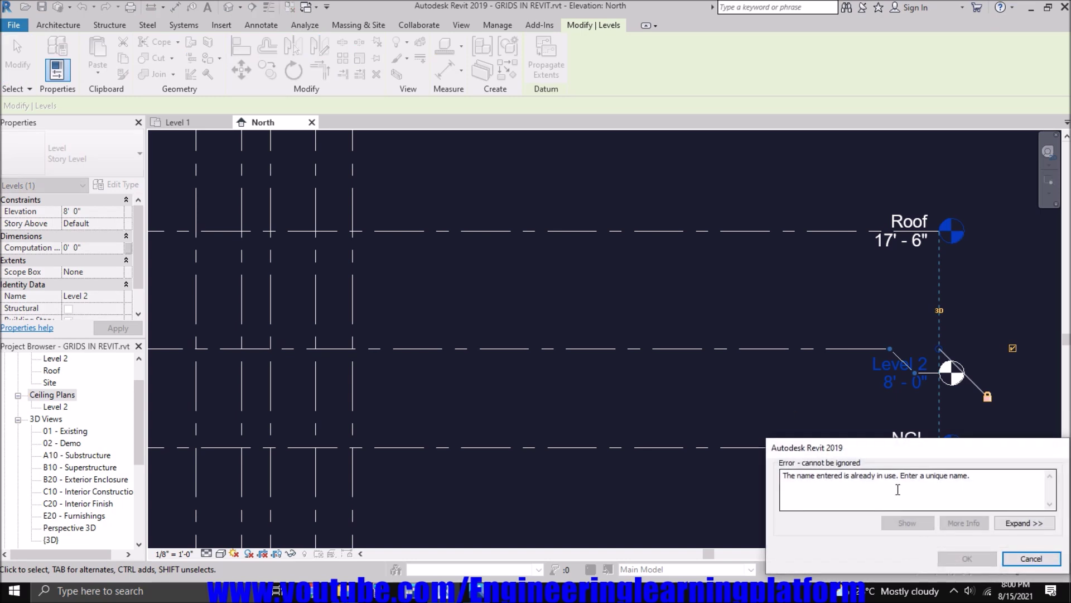
left_click(1031, 558)
Step: Delete the Level 1 floor plan view and rename the 8'-0" level to Level 1
left_click_drag(139, 406, 139, 390)
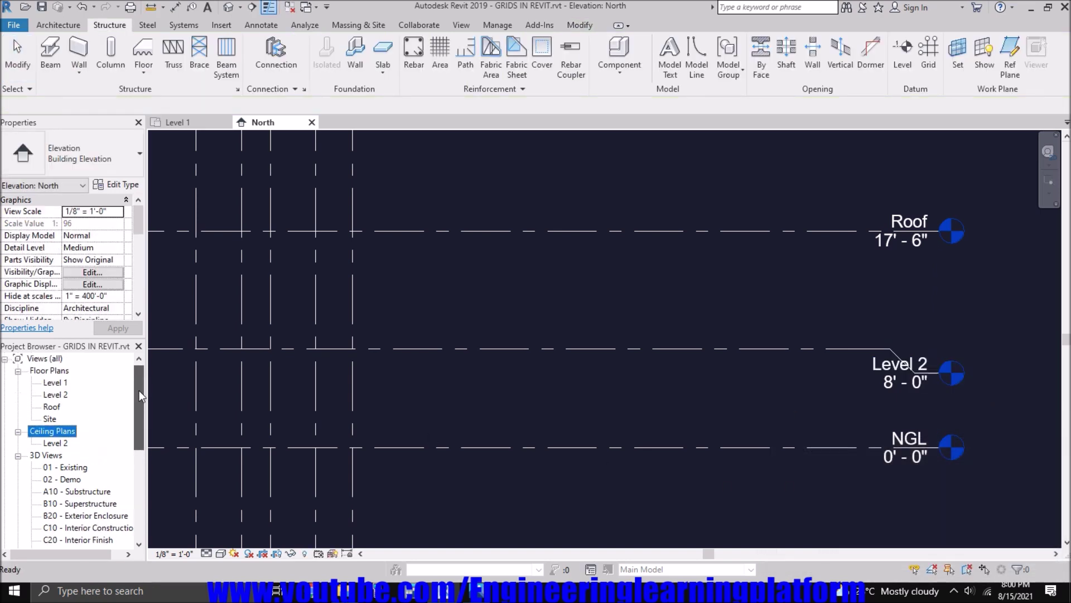
left_click(63, 385)
right_click(64, 387)
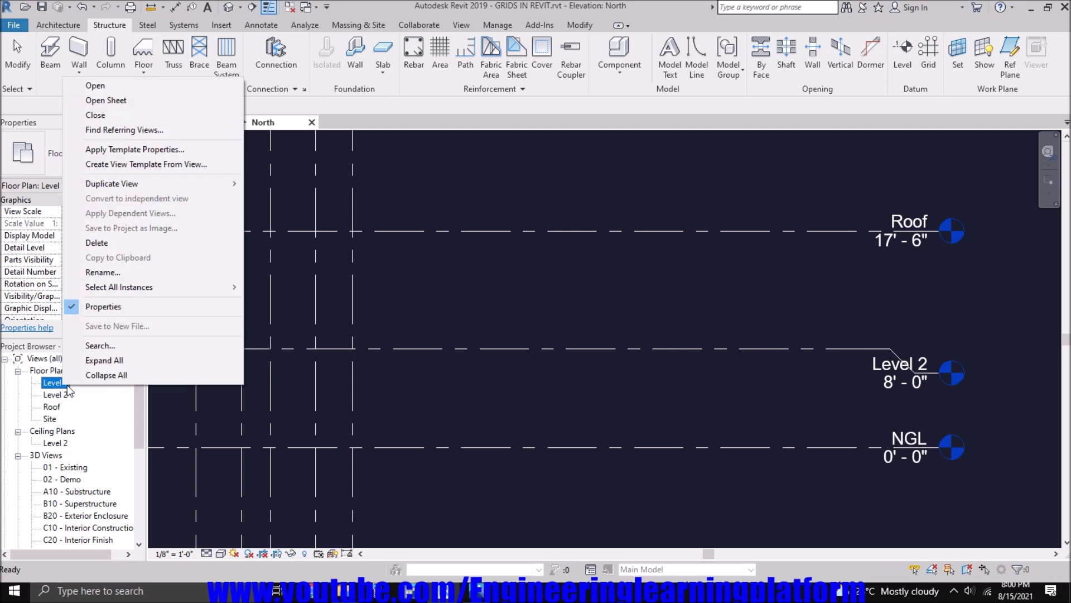
left_click(94, 246)
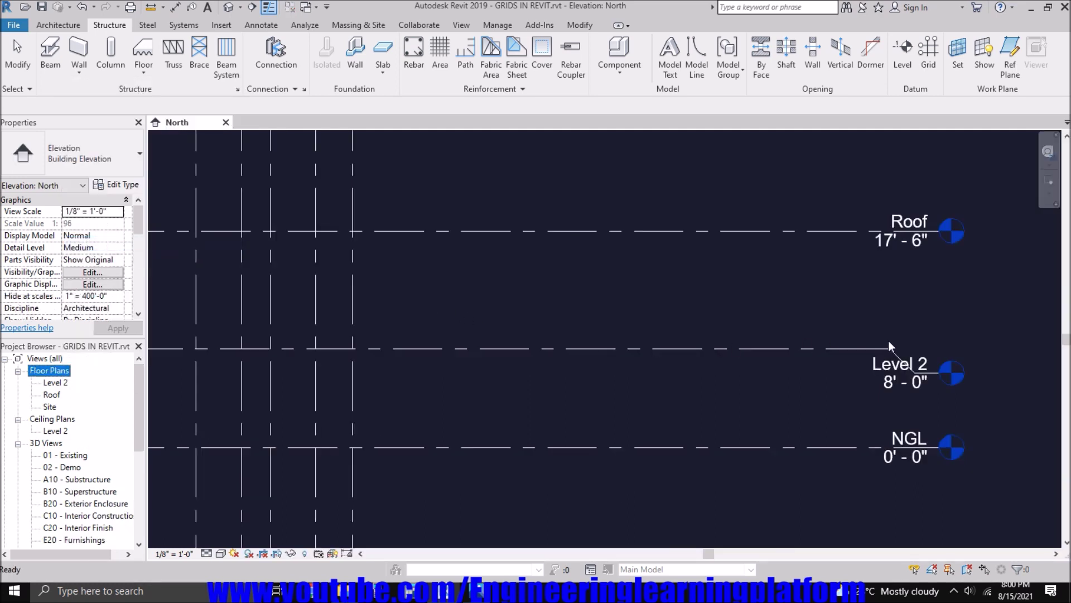
left_click(910, 365)
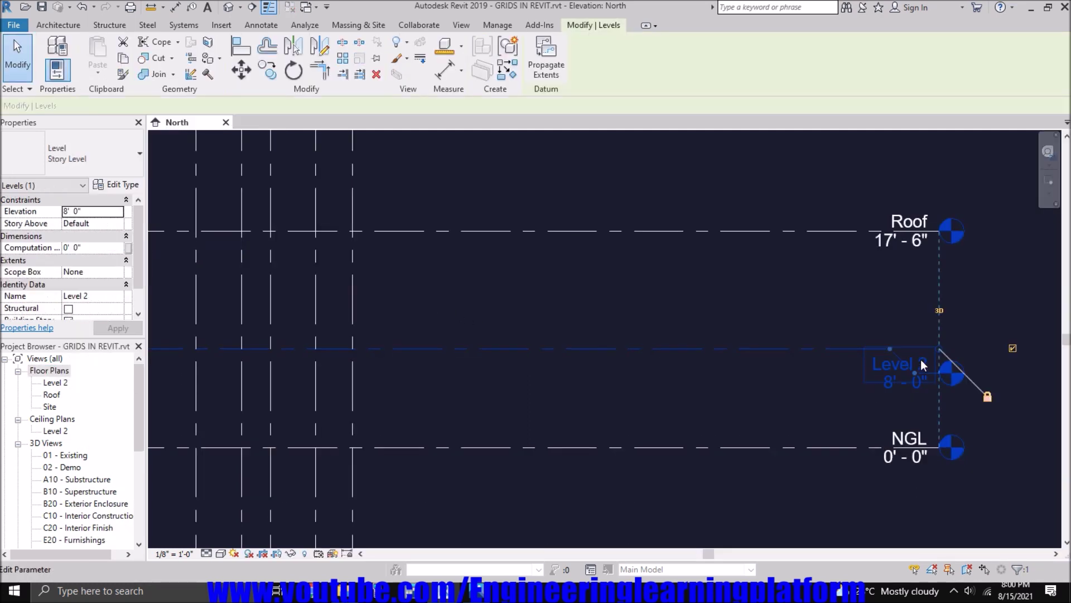
left_click(908, 366)
double_click(912, 368)
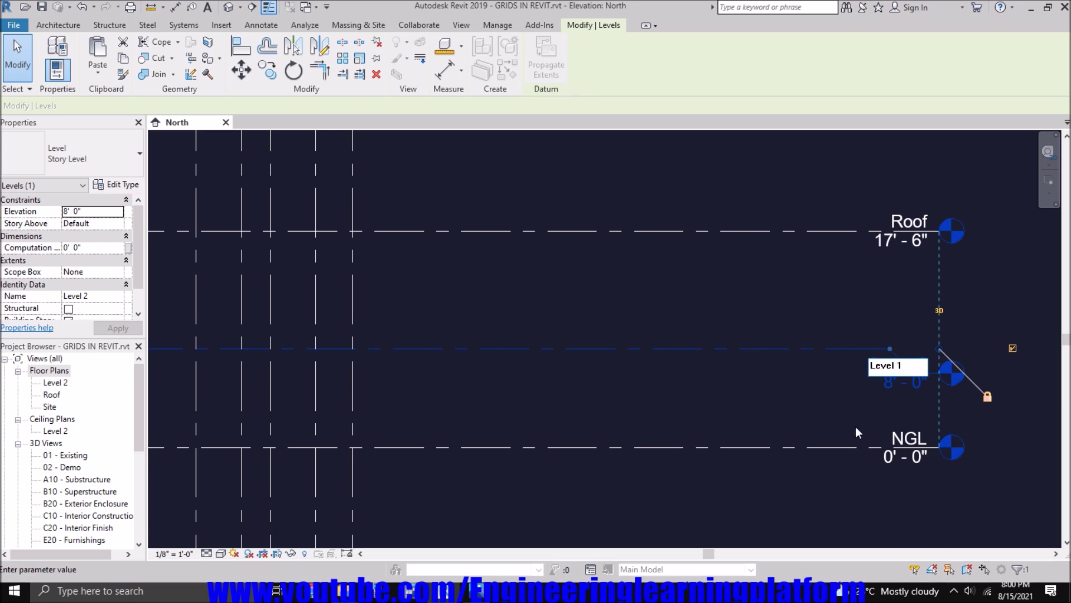
key("Return")
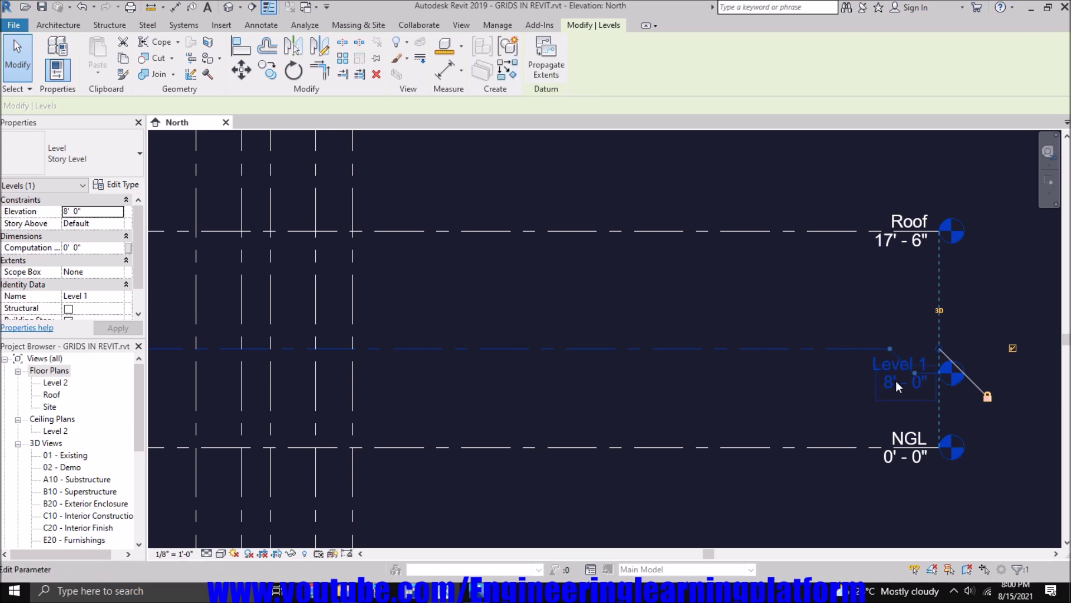
scroll(924, 380, "up", 2)
Step: Unlock Level 1's end and add an elbow to offset its level head
left_click_drag(903, 366, 910, 316)
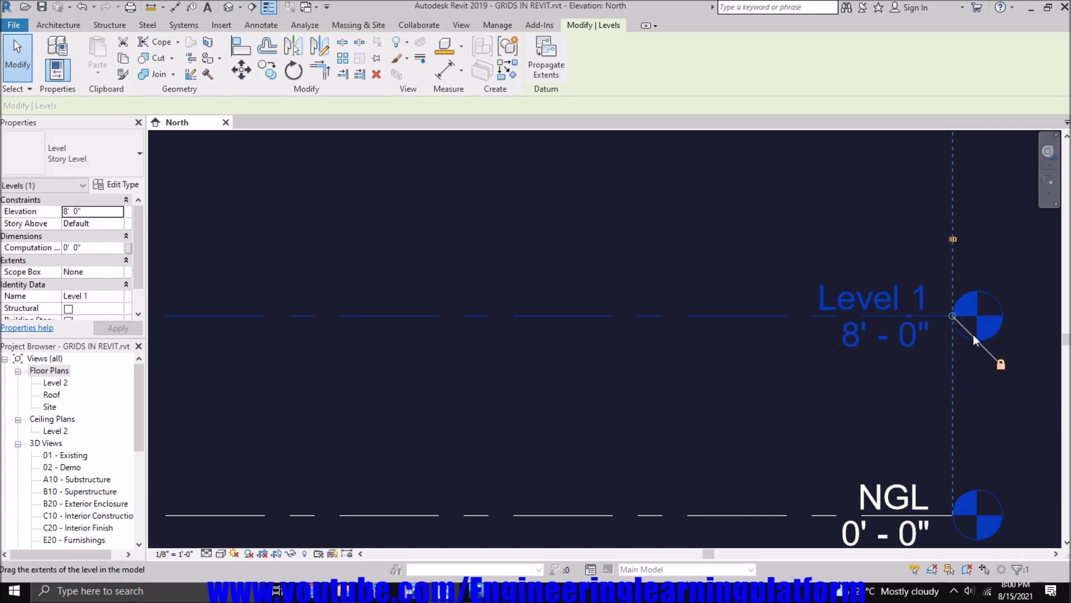
left_click(1001, 365)
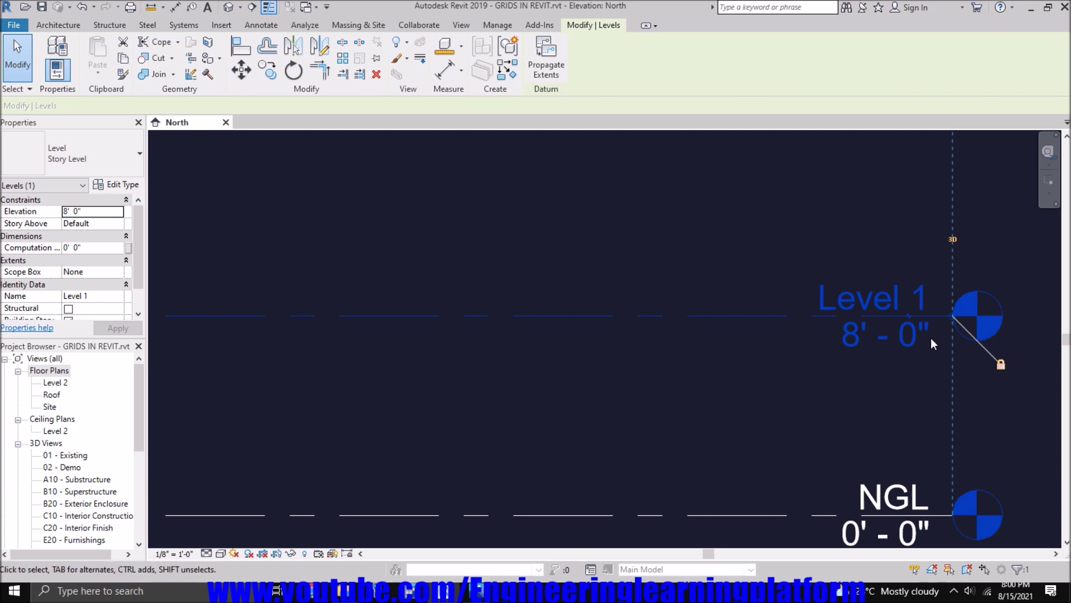
left_click(910, 317)
left_click_drag(909, 357, 912, 317)
left_click(798, 403)
scroll(842, 396, "down", 2)
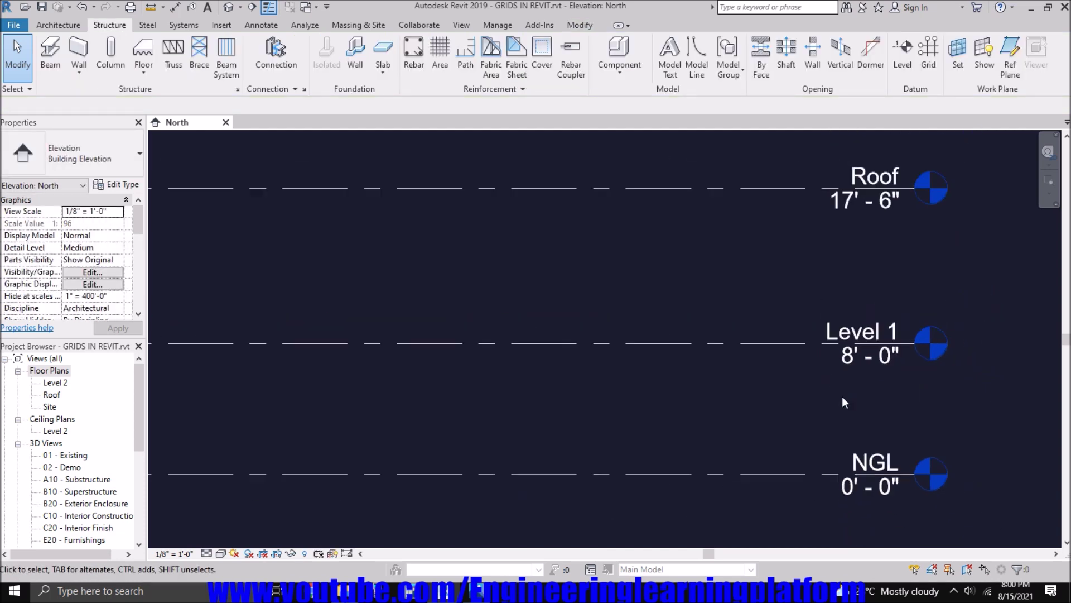
scroll(842, 396, "down", 2)
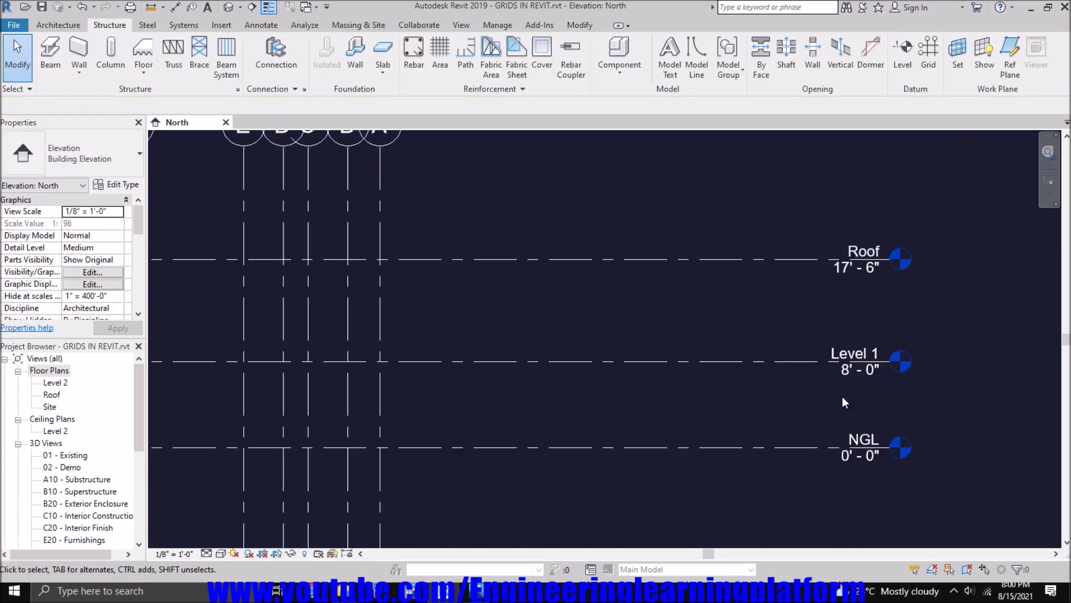
Step: Drag the level ends in so Roof, Level 1 and NGL span only grids G to A
left_click(812, 257)
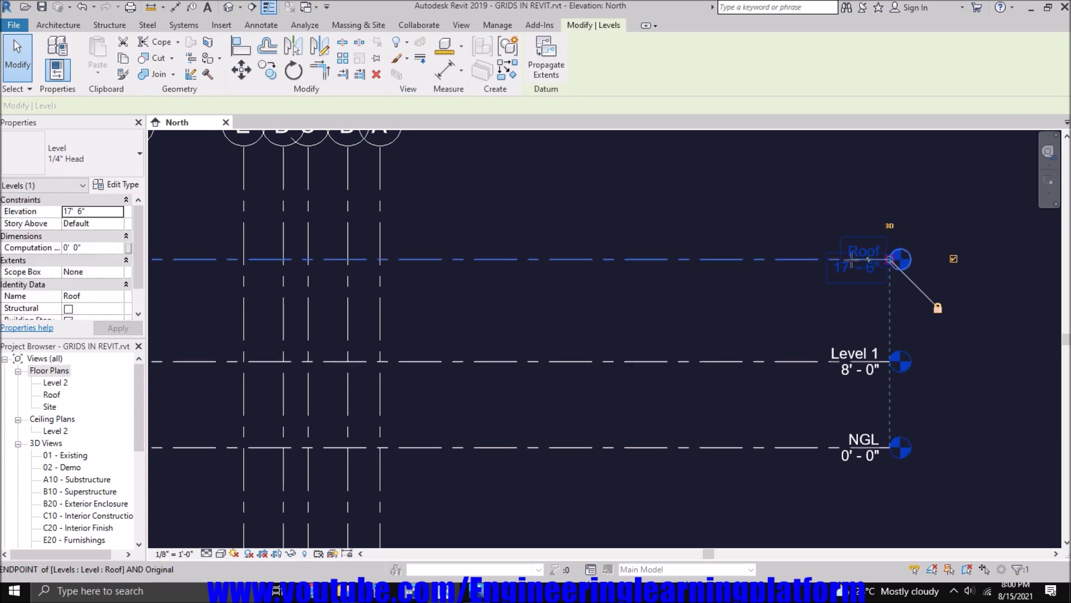
left_click_drag(892, 259, 484, 267)
left_click(368, 334)
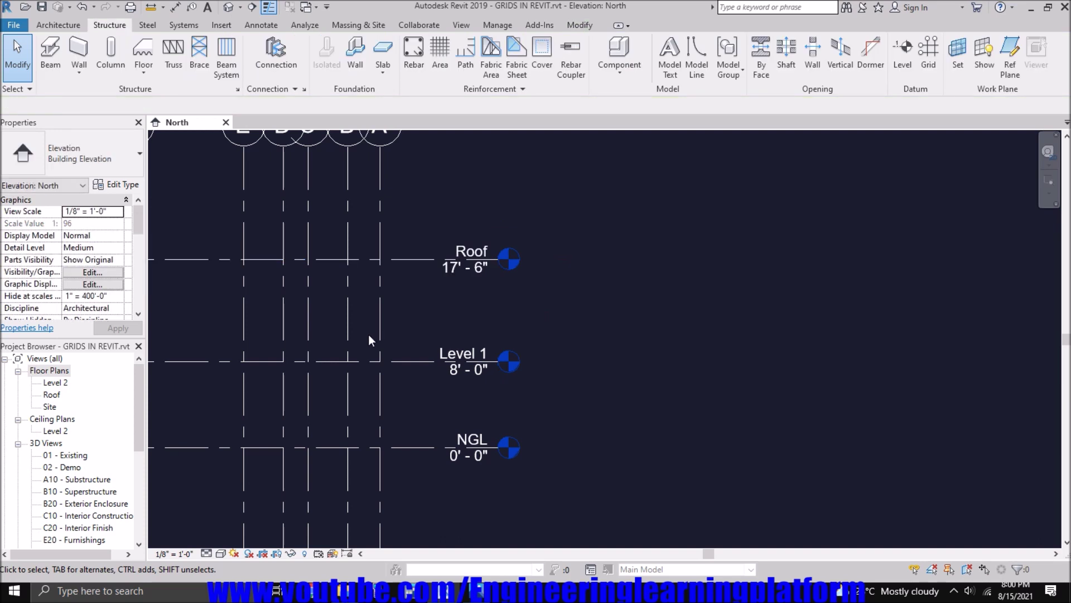
middle_click_drag(368, 334, 723, 334)
scroll(762, 347, "down", 1)
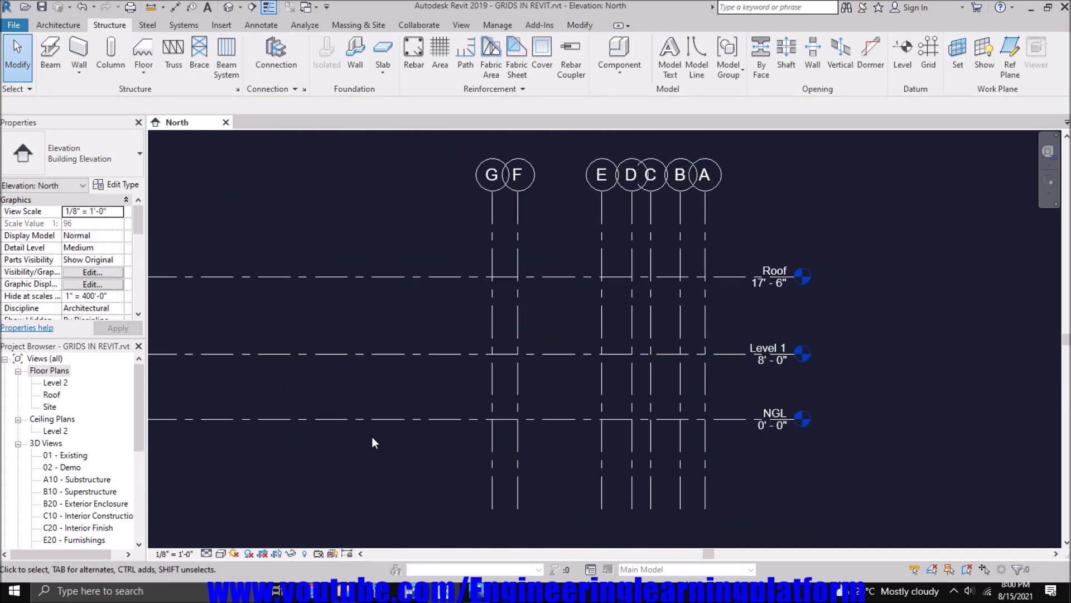
left_click(410, 421)
scroll(651, 422, "down", 1)
scroll(893, 454, "down", 3)
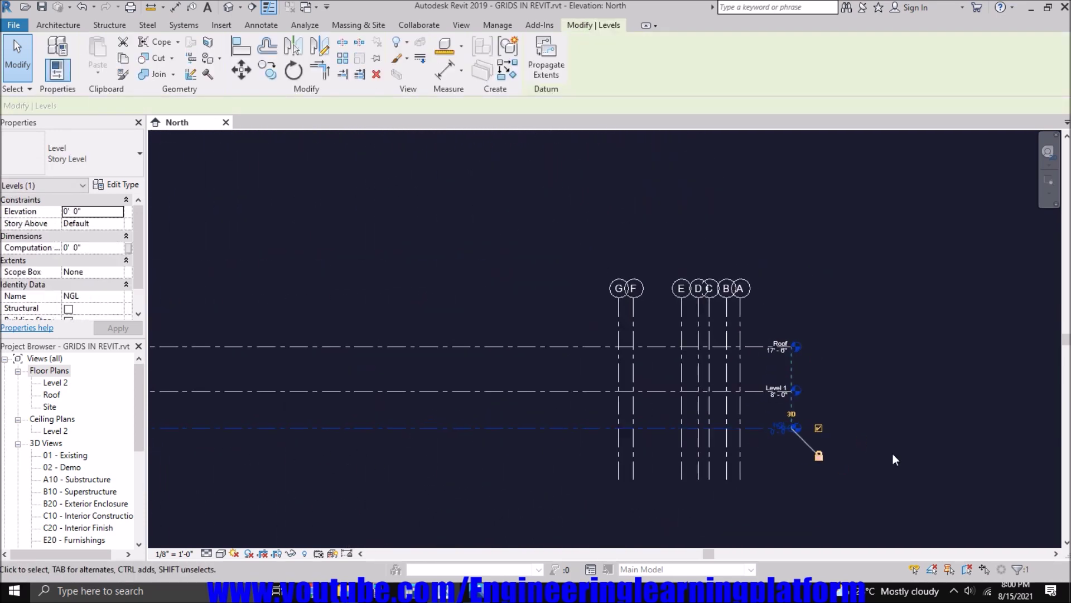
left_click_drag(220, 437, 707, 445)
left_click(795, 487)
scroll(798, 458, "up", 5)
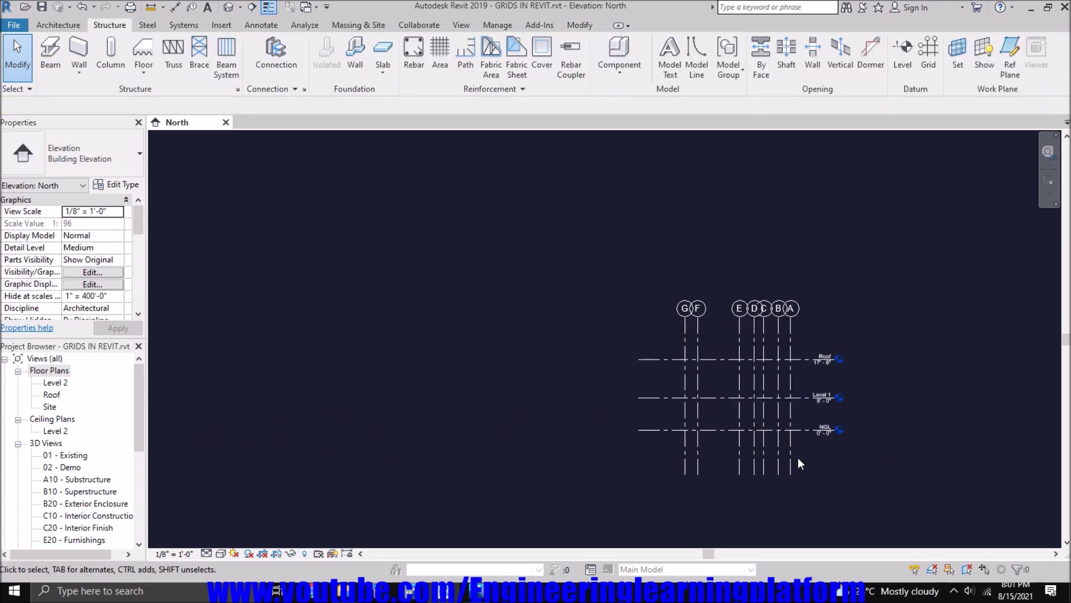
middle_click_drag(816, 436, 828, 461)
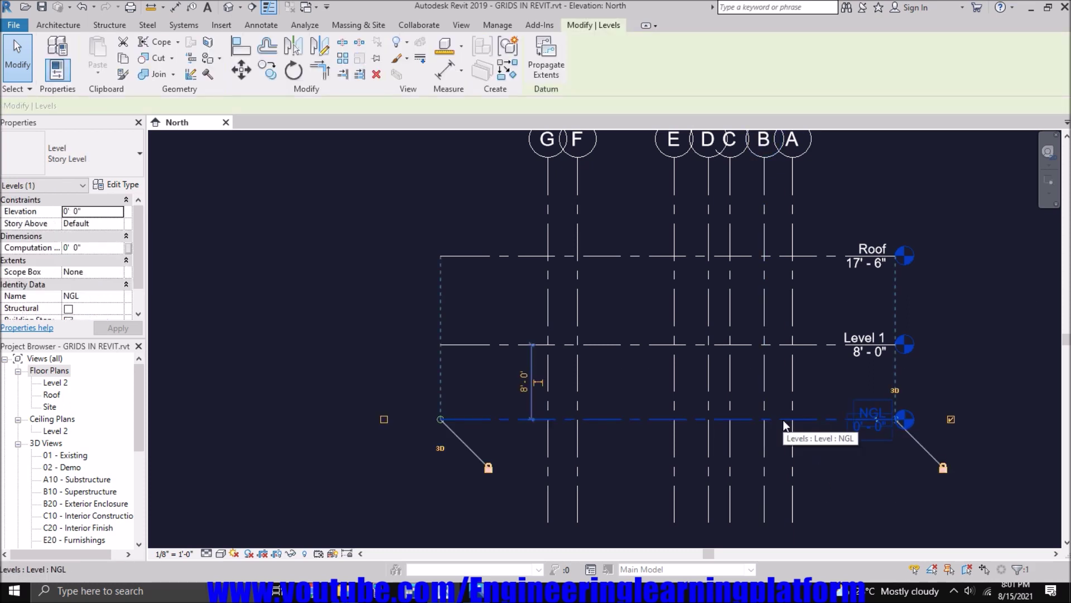
Step: Copy the NGL level to place a new level 5'-0" below it
left_click(267, 70)
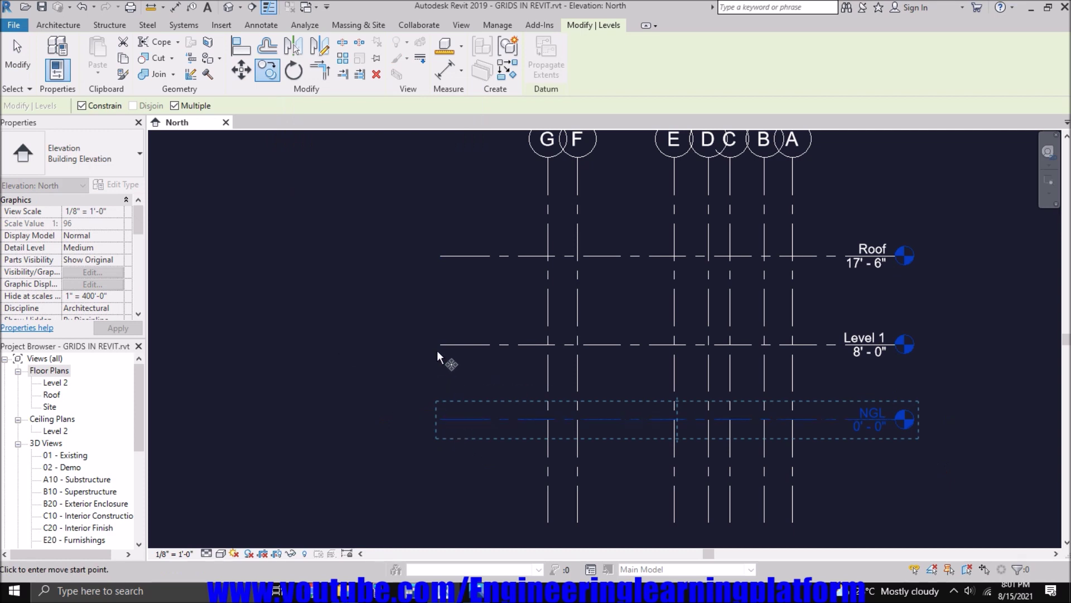
left_click(411, 395)
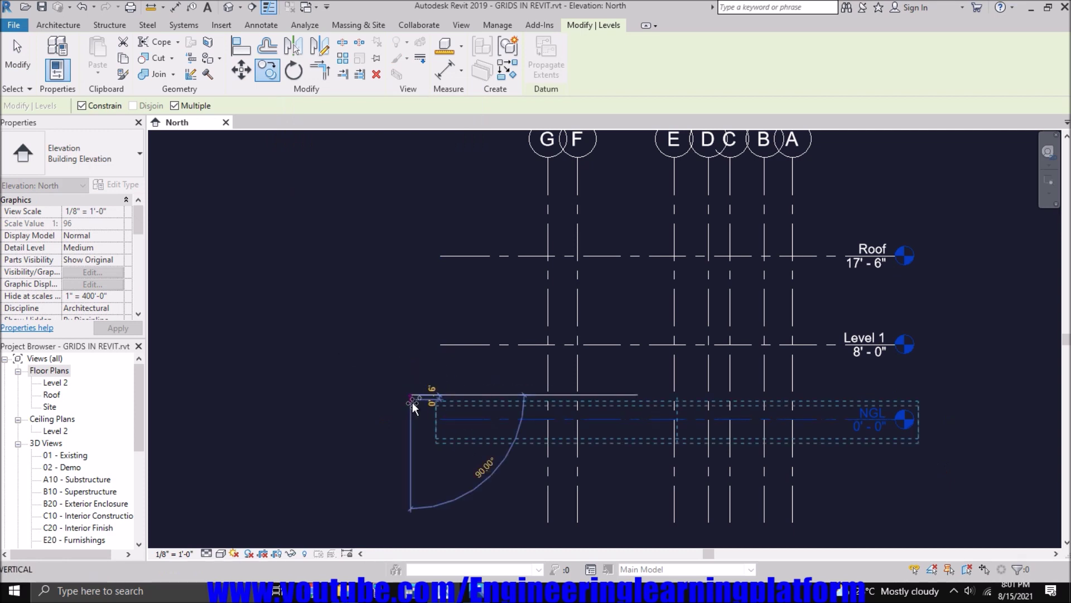
type("1")
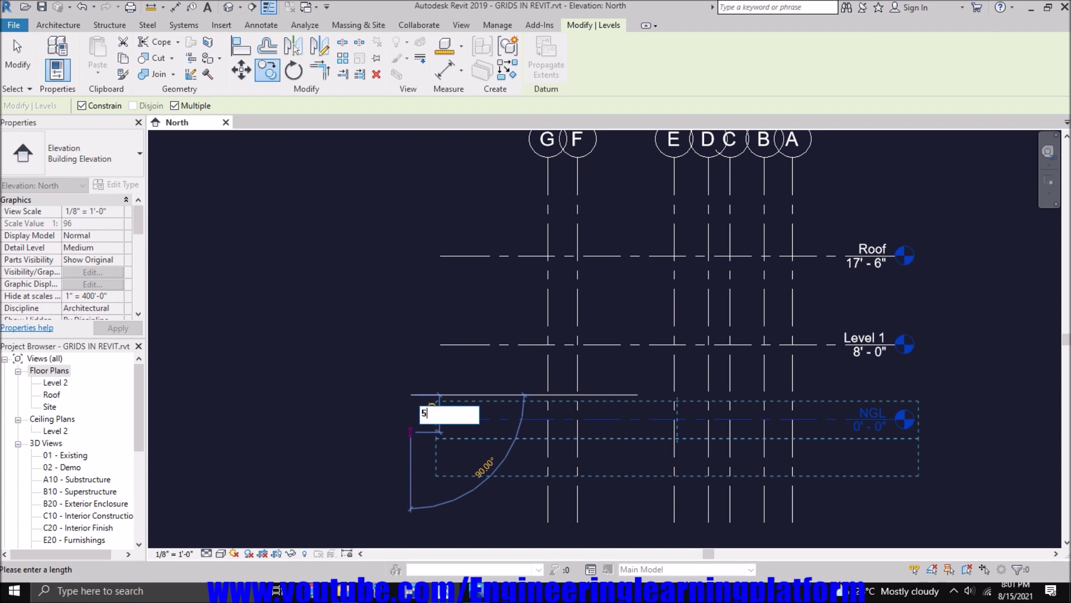
type("'-0")
key("Return")
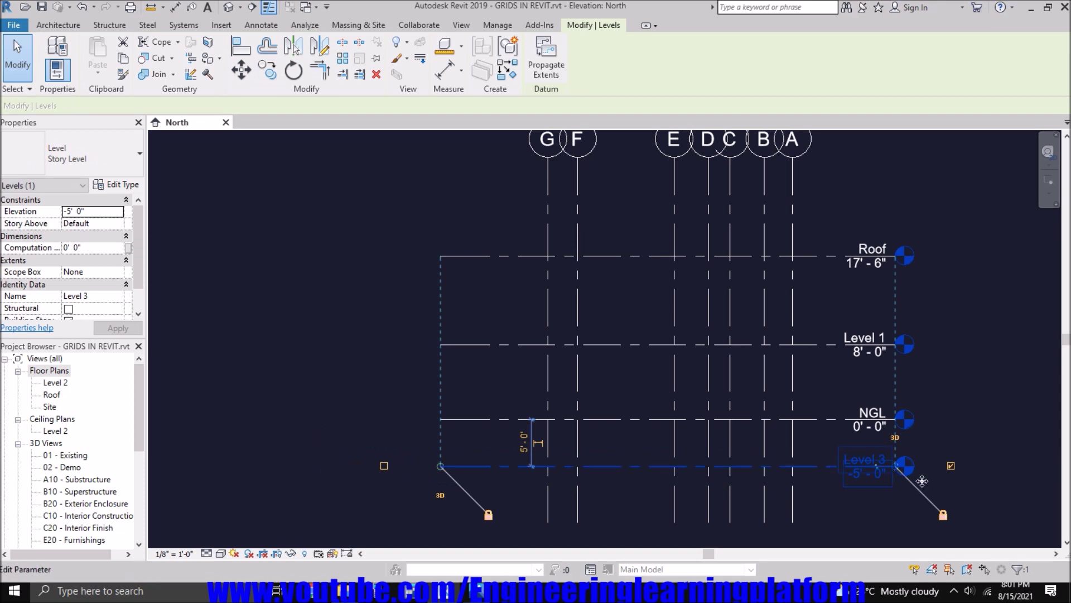
left_click(899, 491)
scroll(882, 454, "up", 2)
Step: Rename the new level to BOTTOM OF FOOTING
left_click(882, 452)
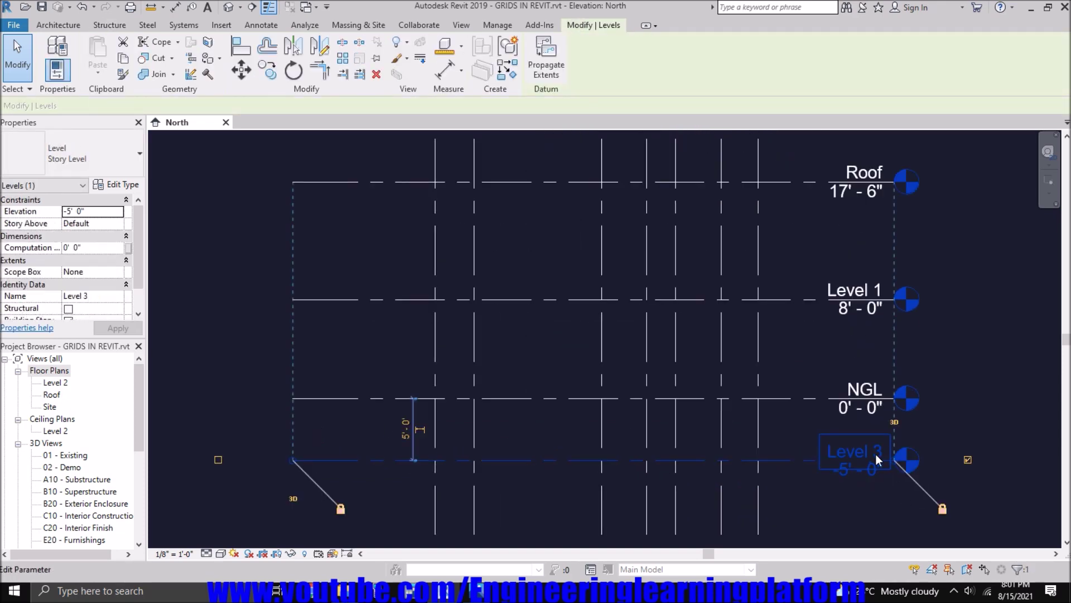
left_click(825, 453)
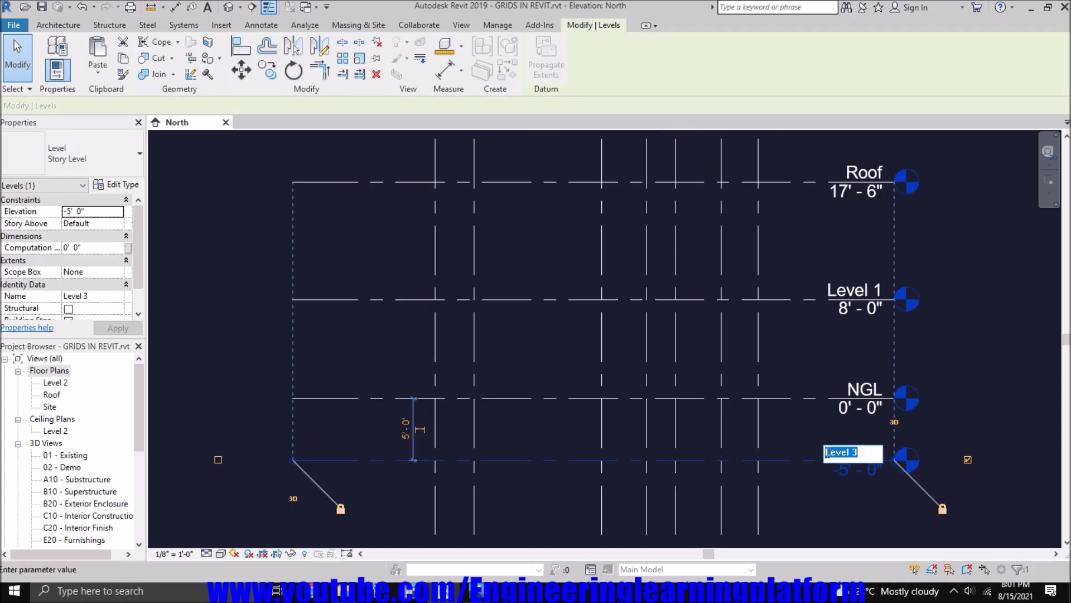
type("B")
type("OTTOM ")
type("OF FOOTING")
key("Return")
left_click(847, 508)
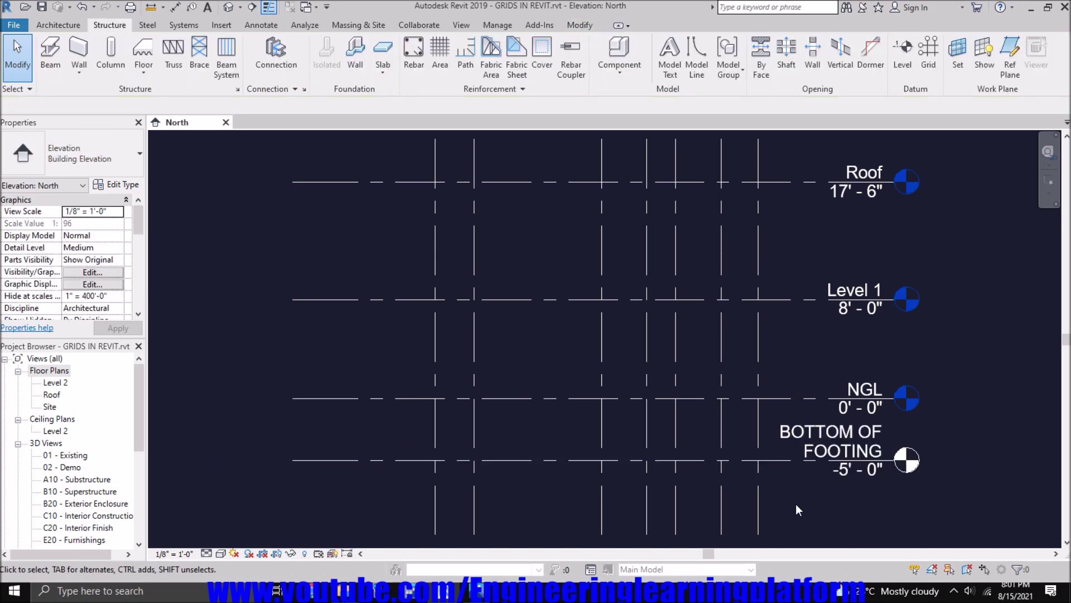
scroll(797, 509, "down", 2)
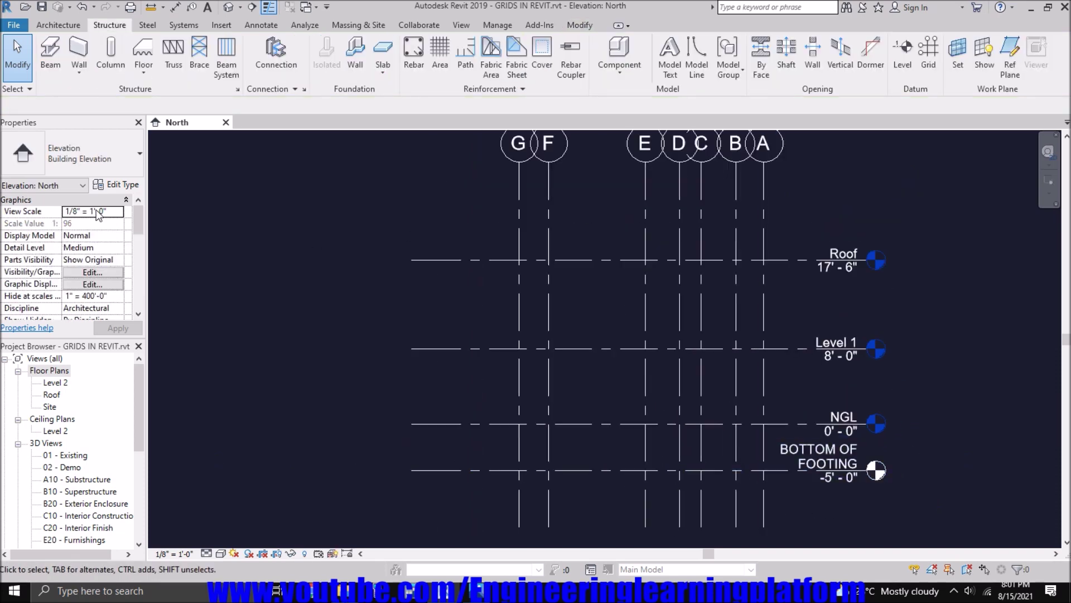
Step: Set the North elevation view scale to 1/4" = 1'-0"
left_click(119, 212)
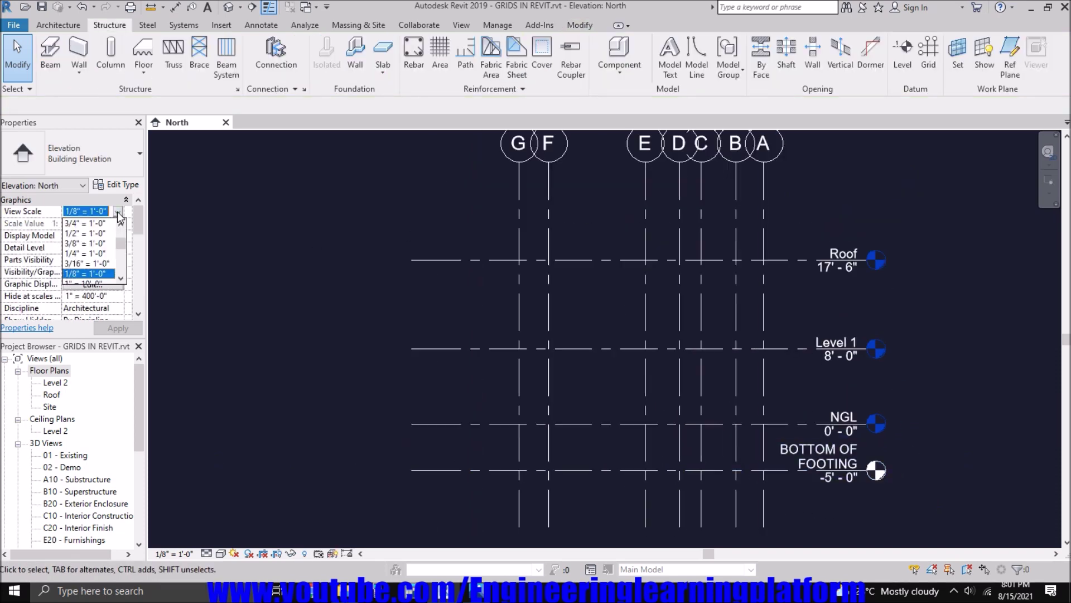
left_click(93, 253)
left_click(105, 325)
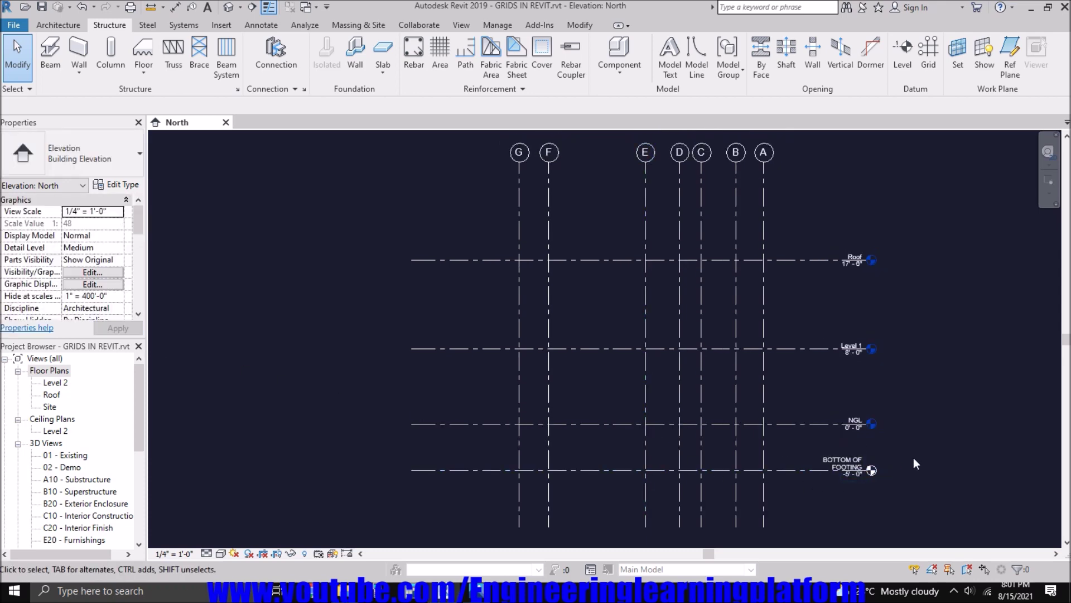
scroll(878, 491, "up", 3)
Step: Adjust the BOTTOM OF FOOTING head and show NGL's level head at its left end
left_click(818, 441)
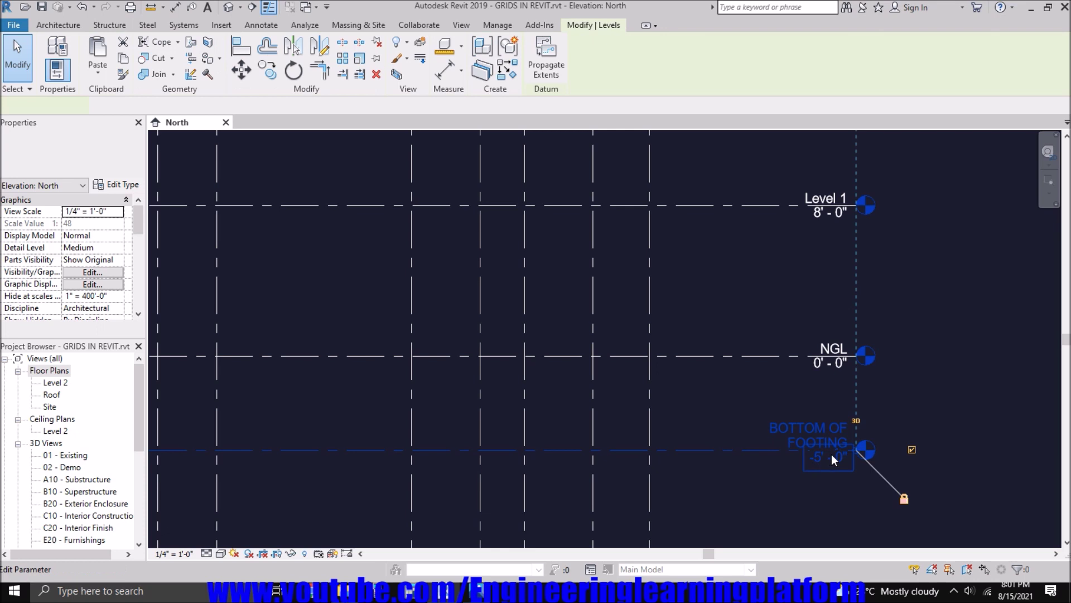
mouse_move(837, 452)
left_mouse_down()
mouse_move(840, 478)
mouse_move(838, 449)
left_mouse_up()
left_click(909, 383)
scroll(821, 478, "down", 3)
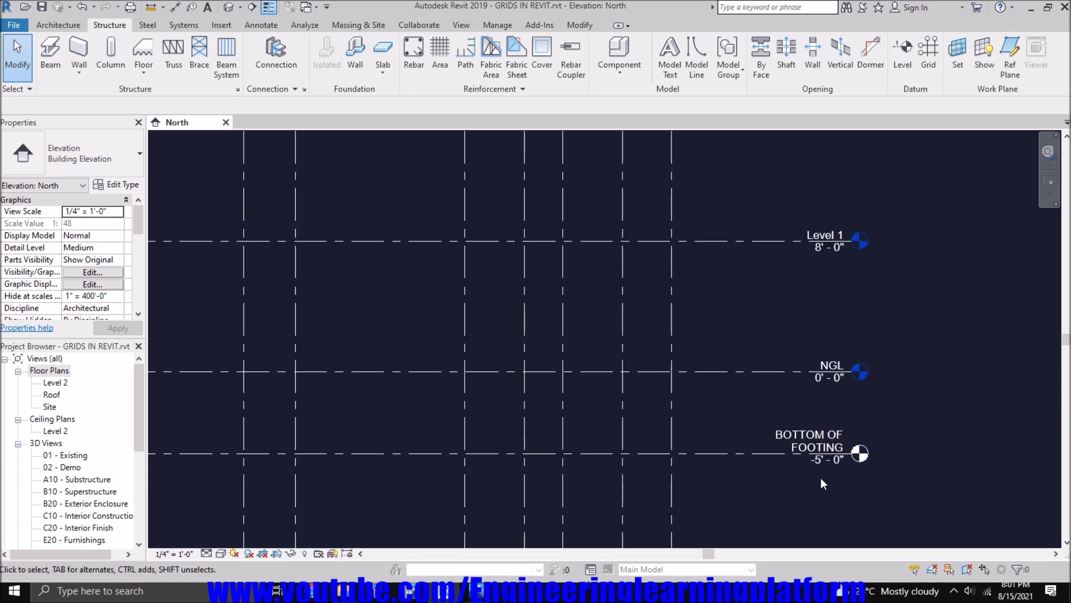
left_click(782, 409)
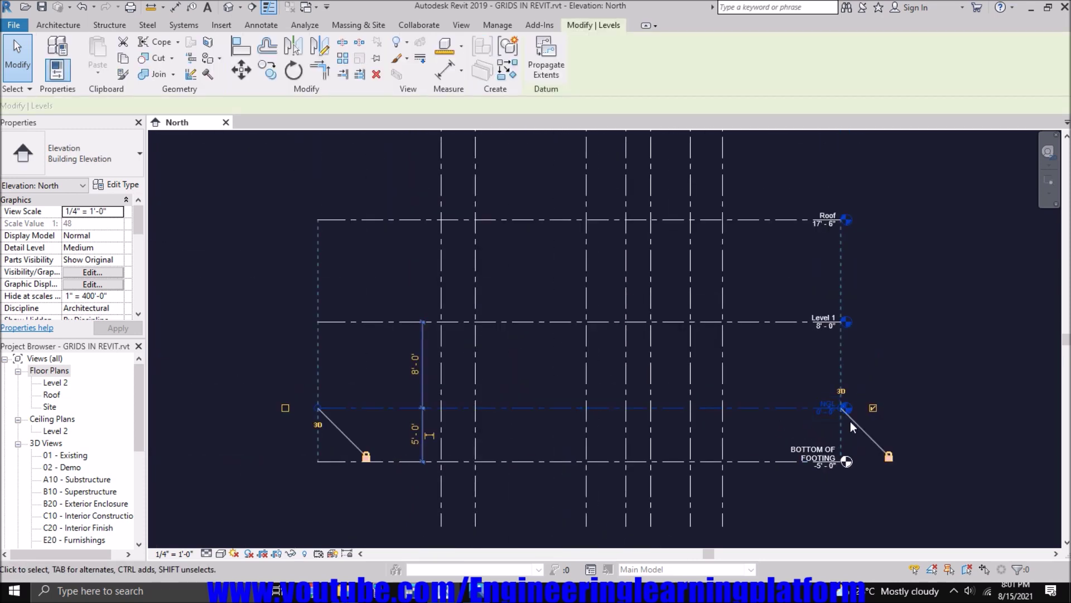
left_click(873, 408)
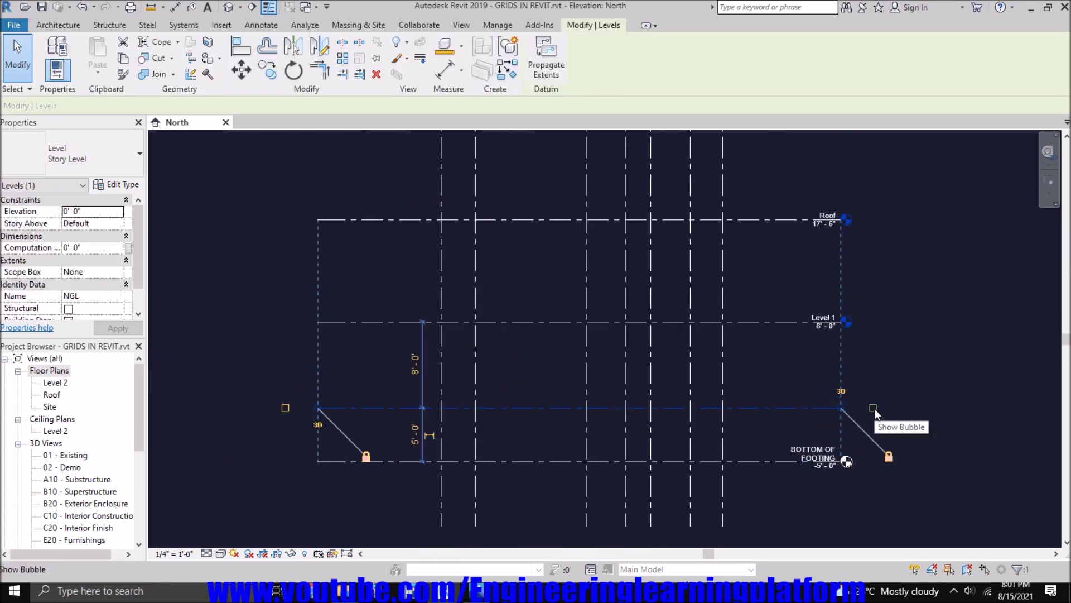
left_click(873, 408)
left_click(285, 407)
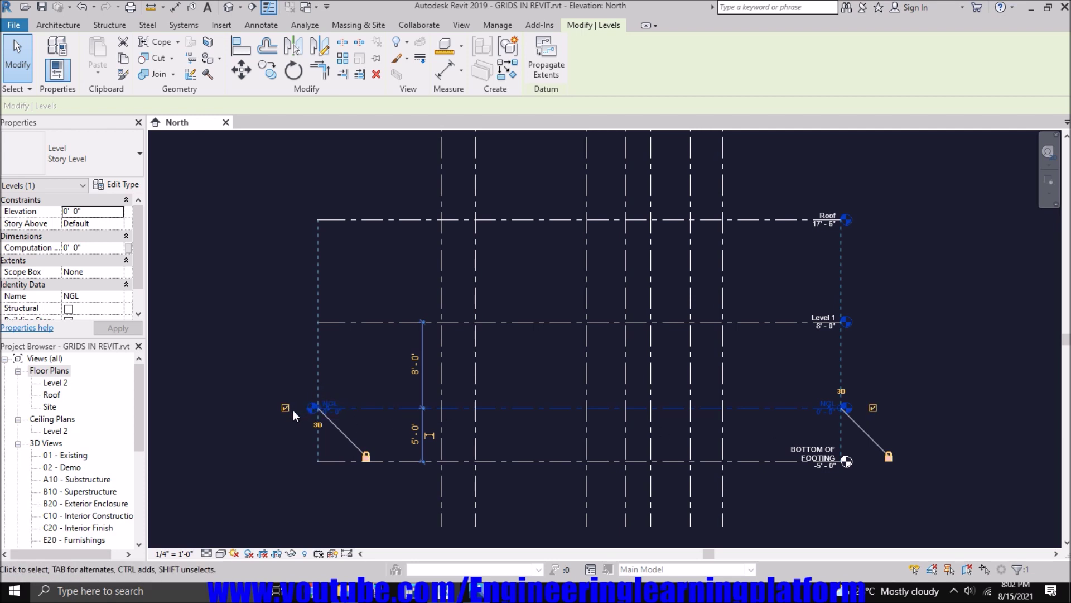
left_click(212, 495)
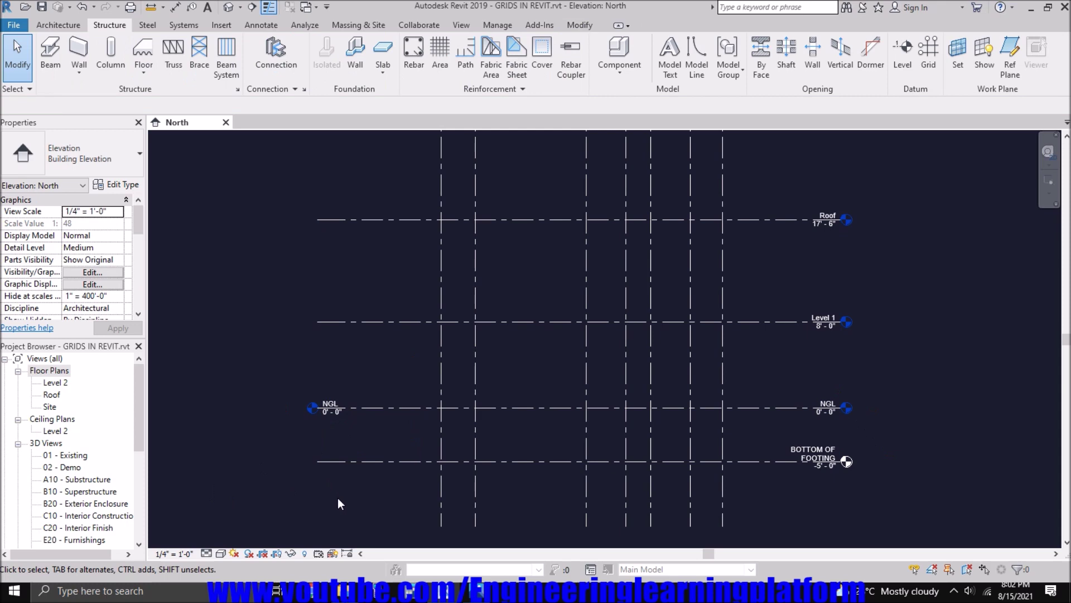
Step: Show left-end level heads on Roof, Level 1 and BOTTOM OF FOOTING
left_click_drag(359, 515, 307, 243)
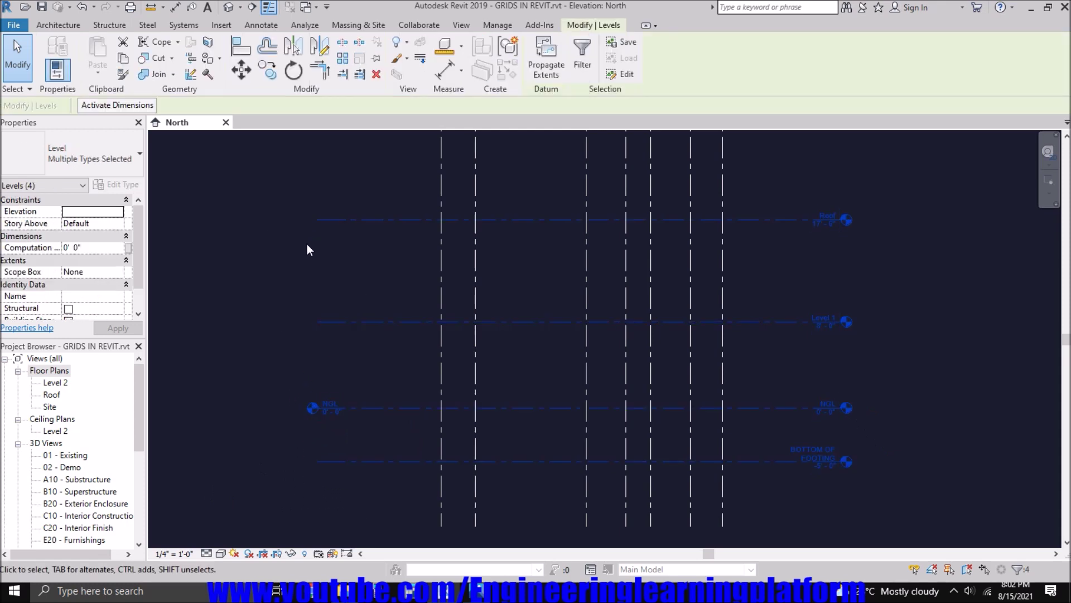
left_click(326, 269)
left_click(325, 220)
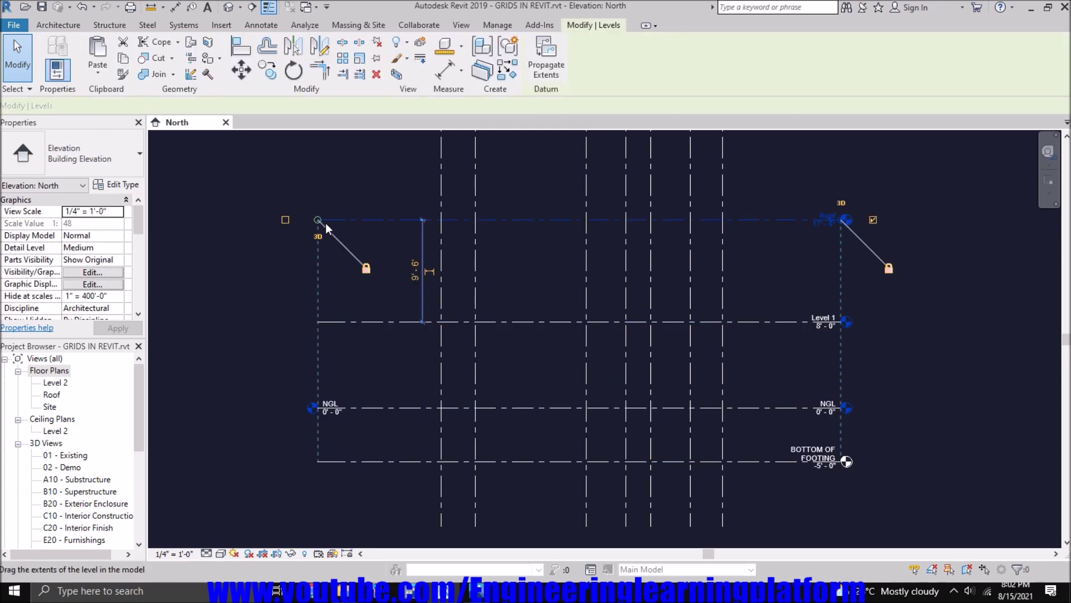
left_click(285, 220)
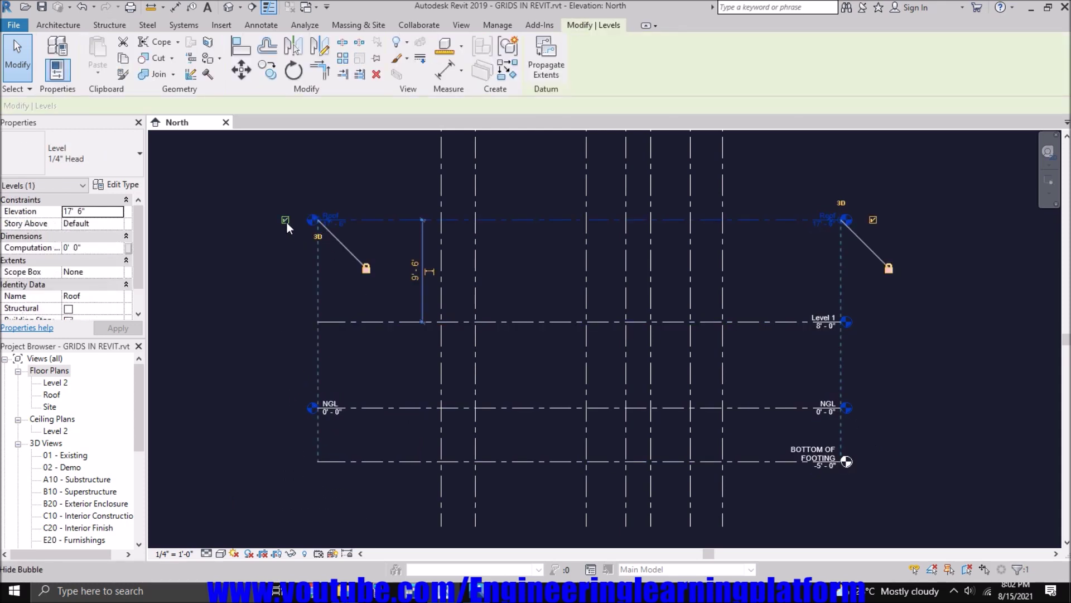
left_click(338, 322)
left_click(285, 321)
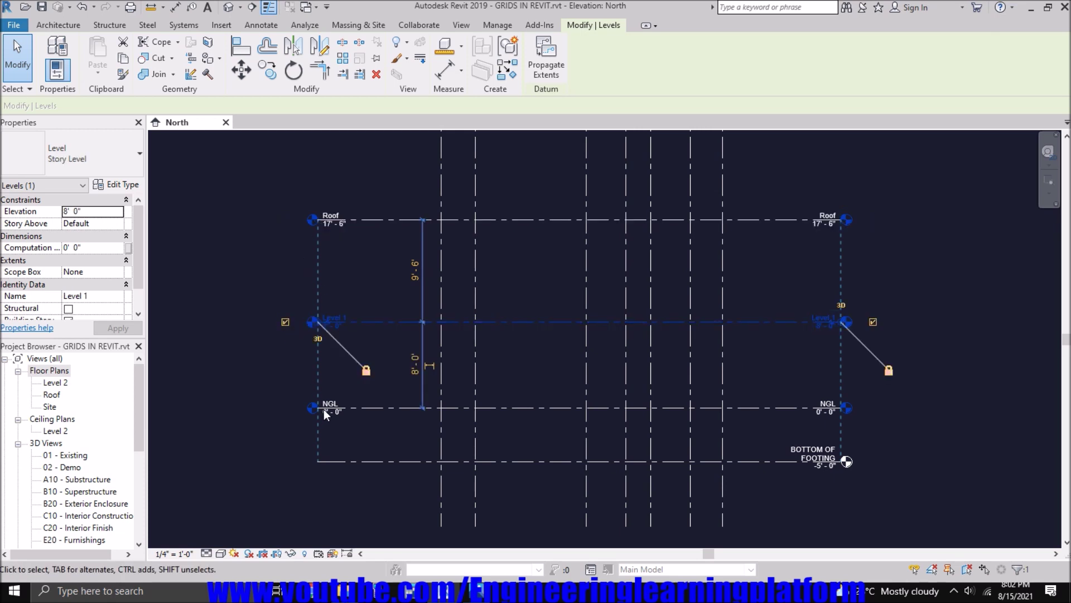
left_click(332, 462)
left_click(284, 461)
left_click(351, 507)
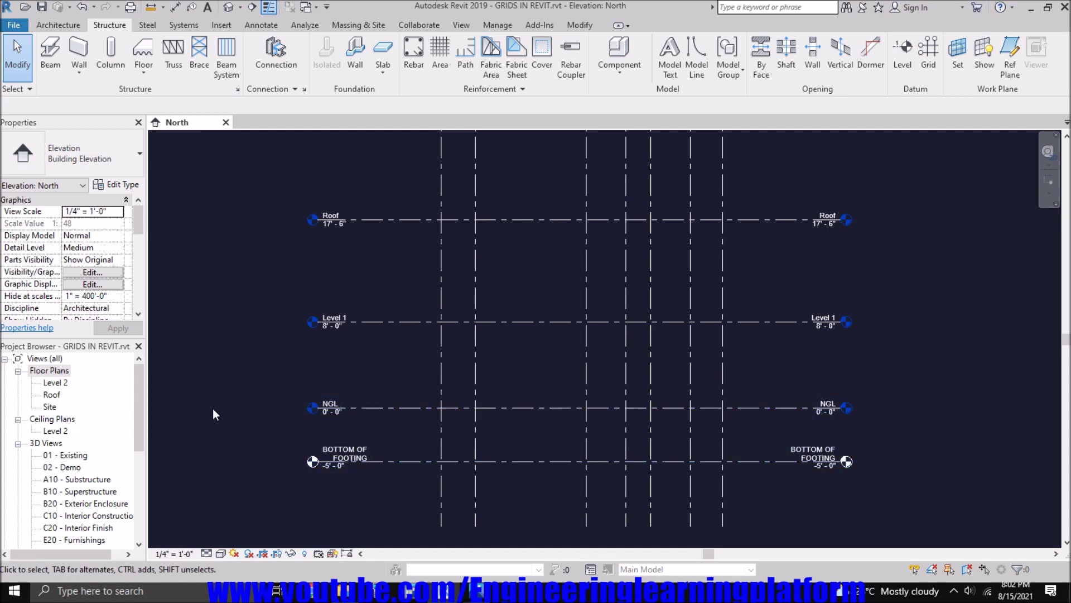
scroll(383, 482, "down", 1)
Step: Orbit the default 3D view to inspect the four levels
scroll(383, 483, "down", 1)
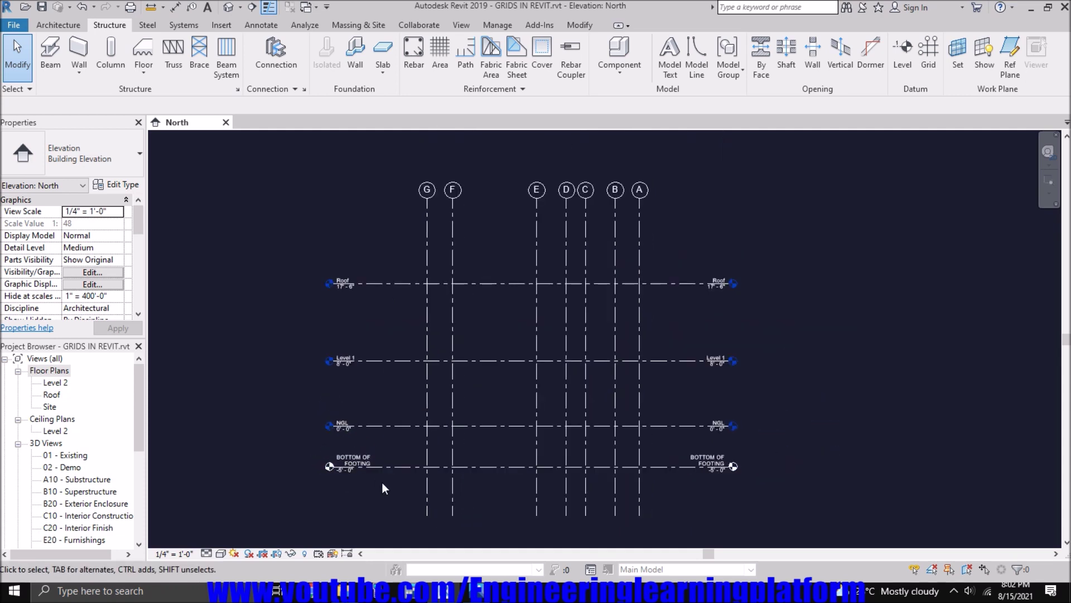
left_click(228, 7)
middle_click_drag(490, 485, 462, 423, "shift")
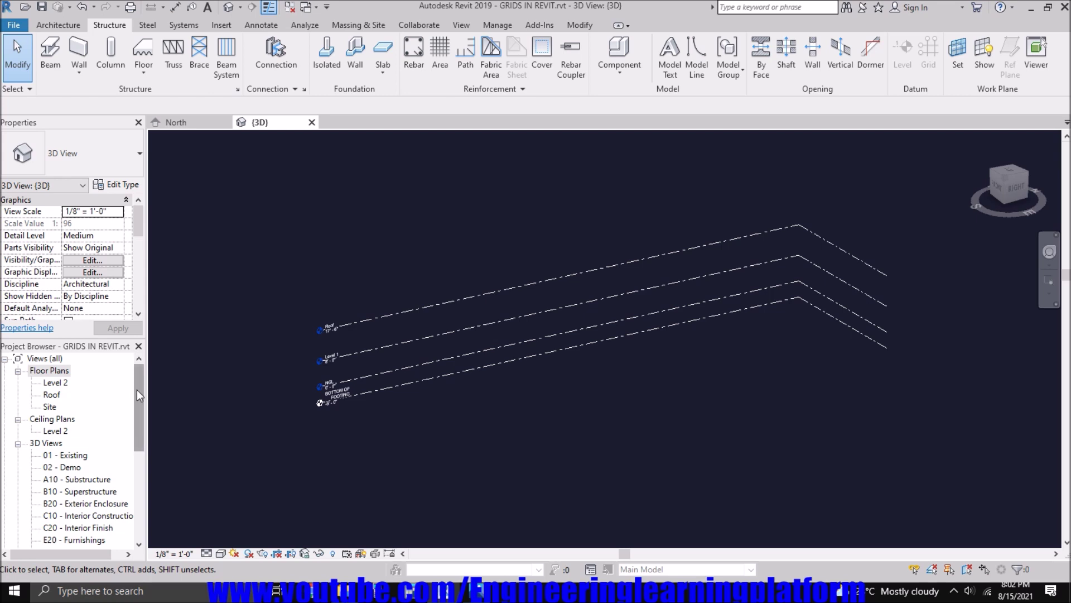
left_click_drag(139, 395, 137, 470)
Step: Open the North, South and West elevations
double_click(55, 432)
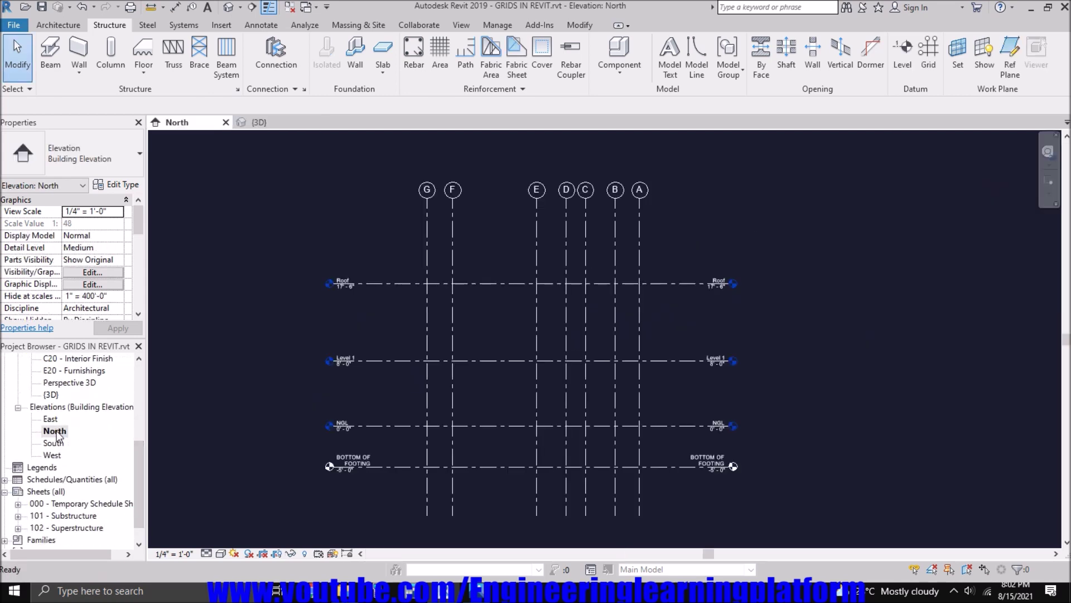
double_click(55, 445)
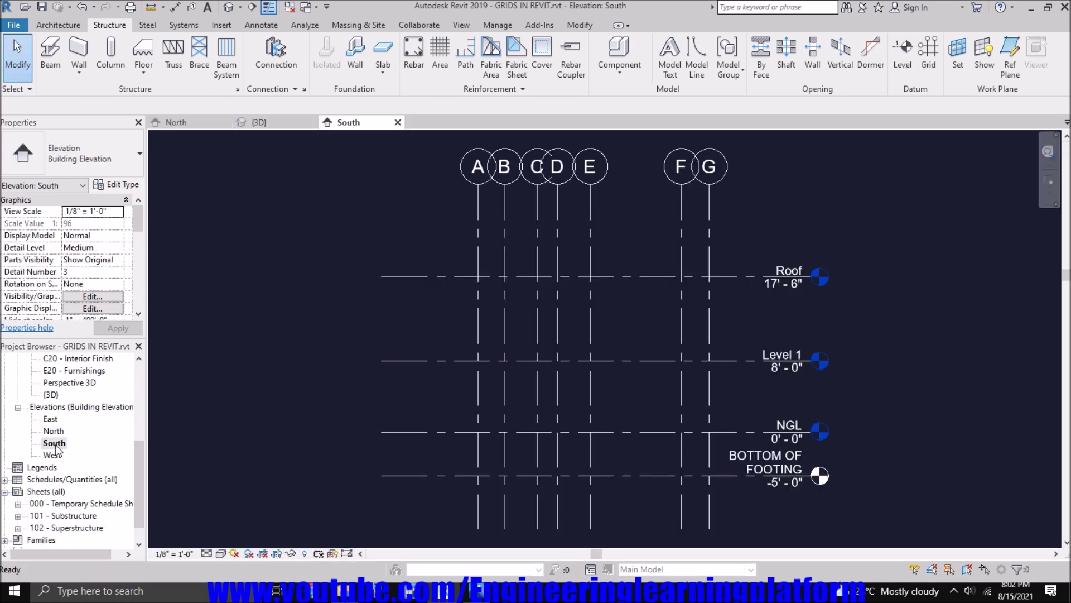
double_click(54, 456)
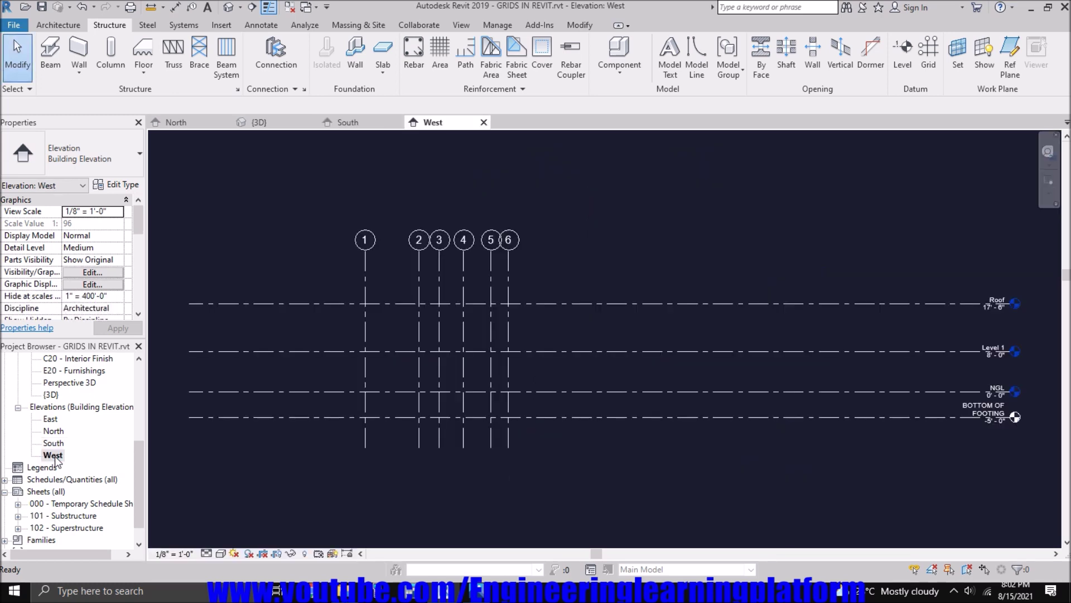
Step: Drag the Roof level's end handles inward so all four levels span grids 1–6, then return to {3D}
left_click(879, 306)
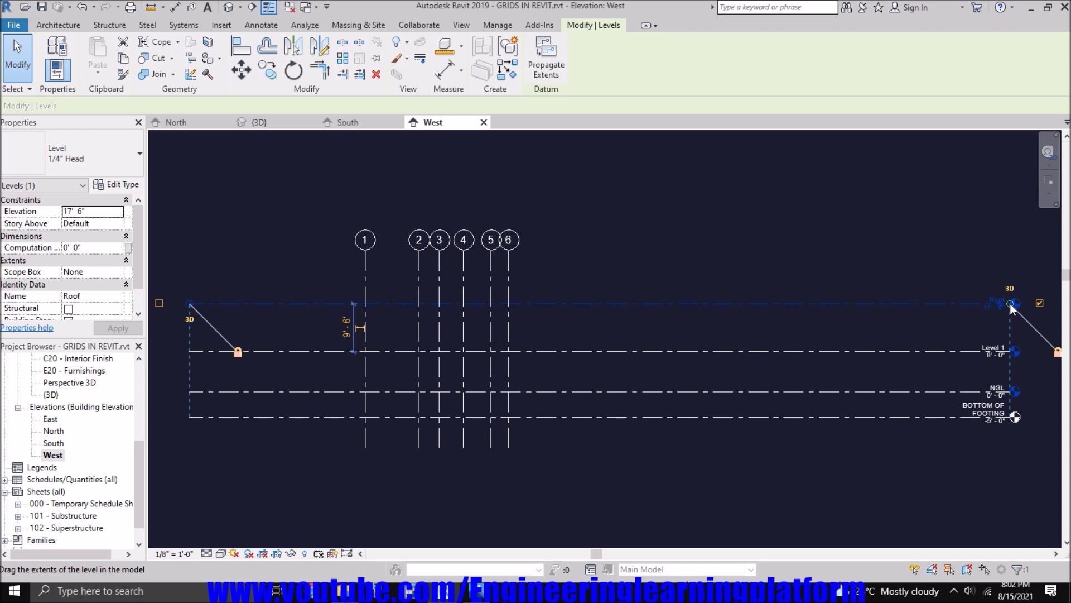
left_click_drag(1012, 304, 585, 305)
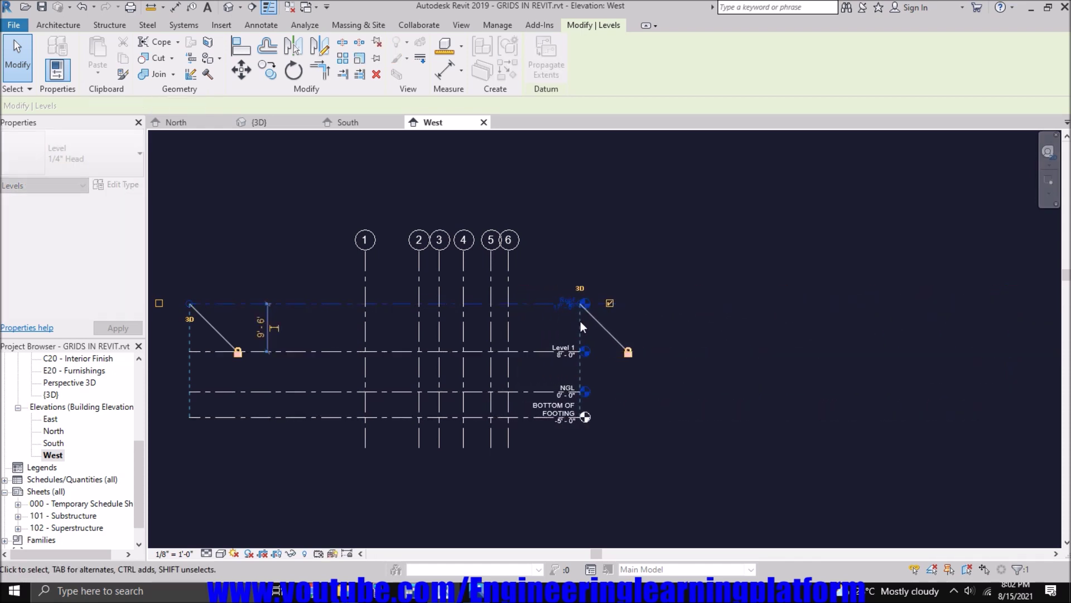
left_click_drag(198, 307, 279, 306)
left_click(293, 261)
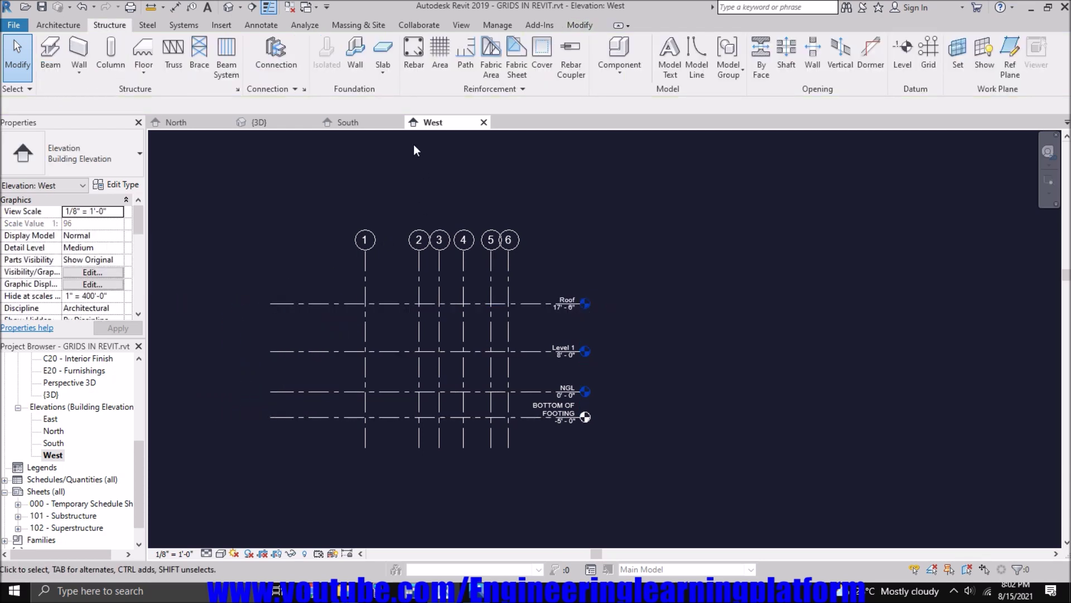
left_click(266, 126)
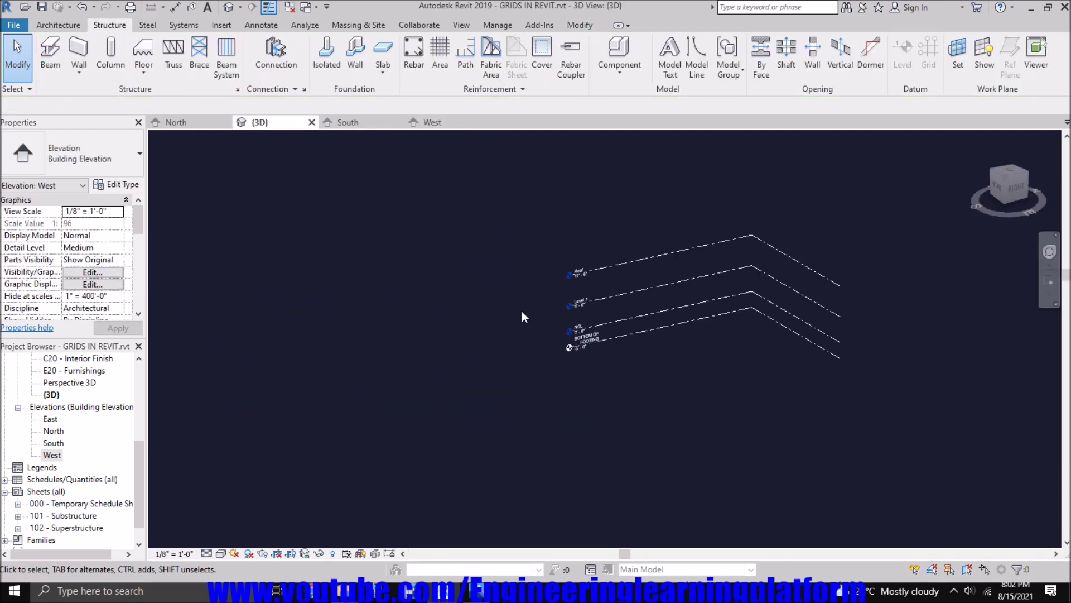
Step: Select the Roof level in 3D and go to its floor plan
scroll(773, 315, "up", 2)
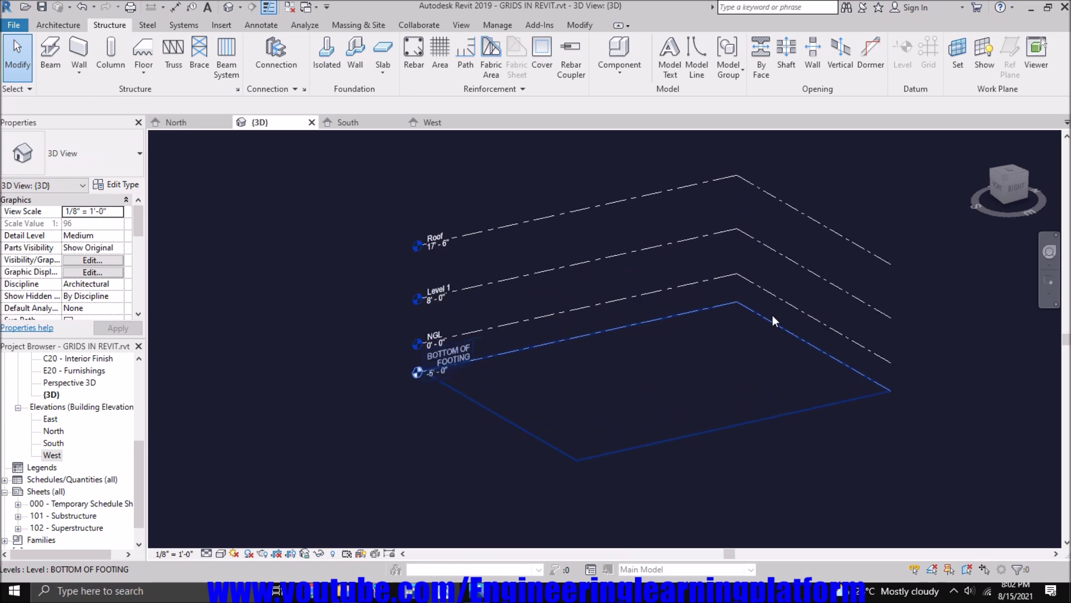
left_click(749, 180)
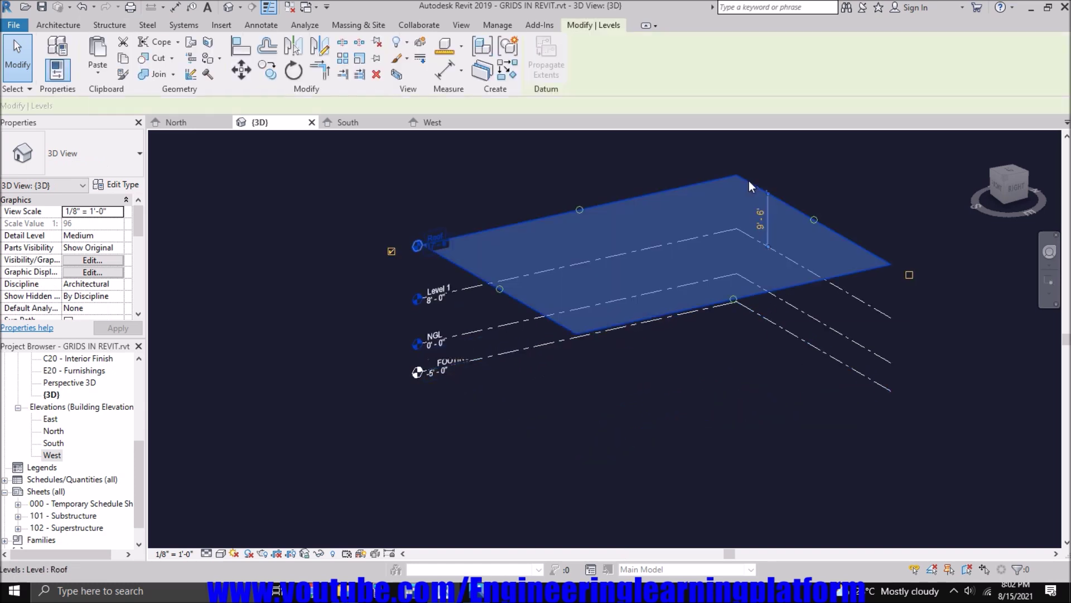
right_click(406, 193)
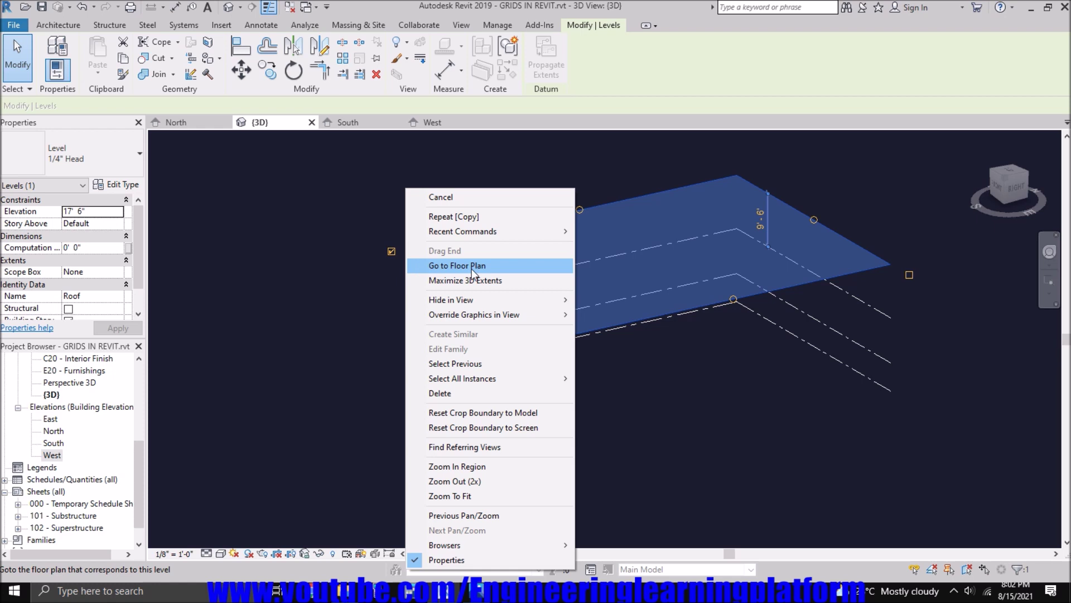
left_click(489, 266)
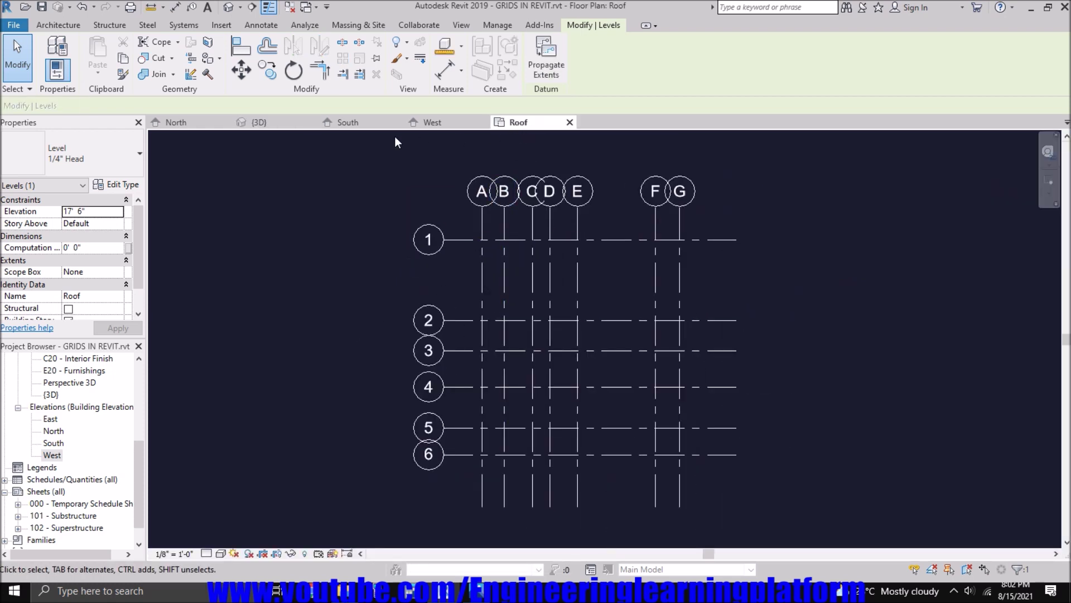
Step: Back in {3D}, go to the NGL level's floor plan, which opens the Site plan
left_click(245, 122)
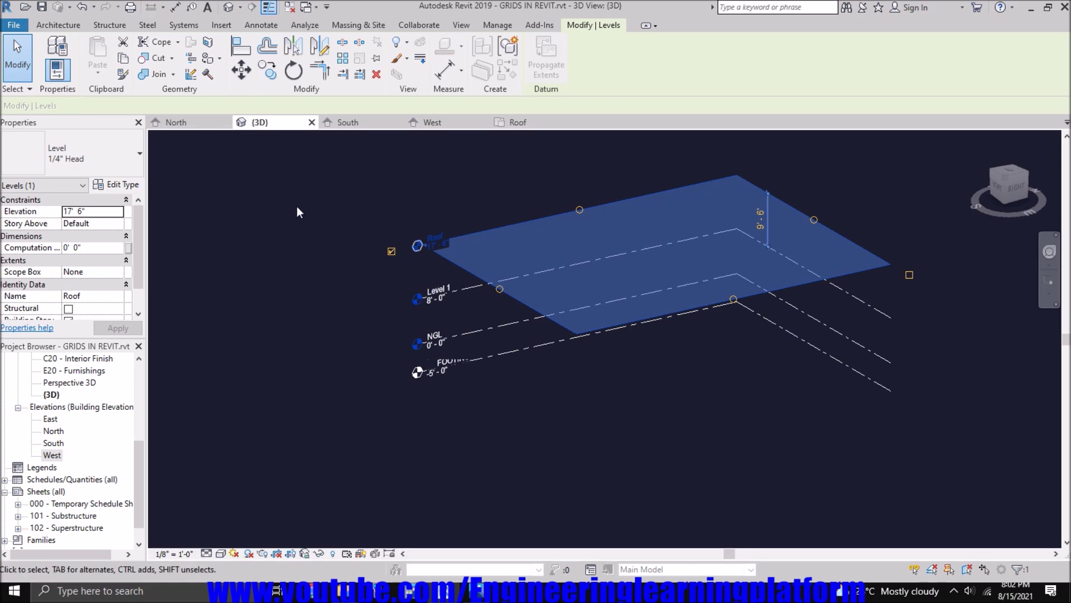
left_click(422, 419)
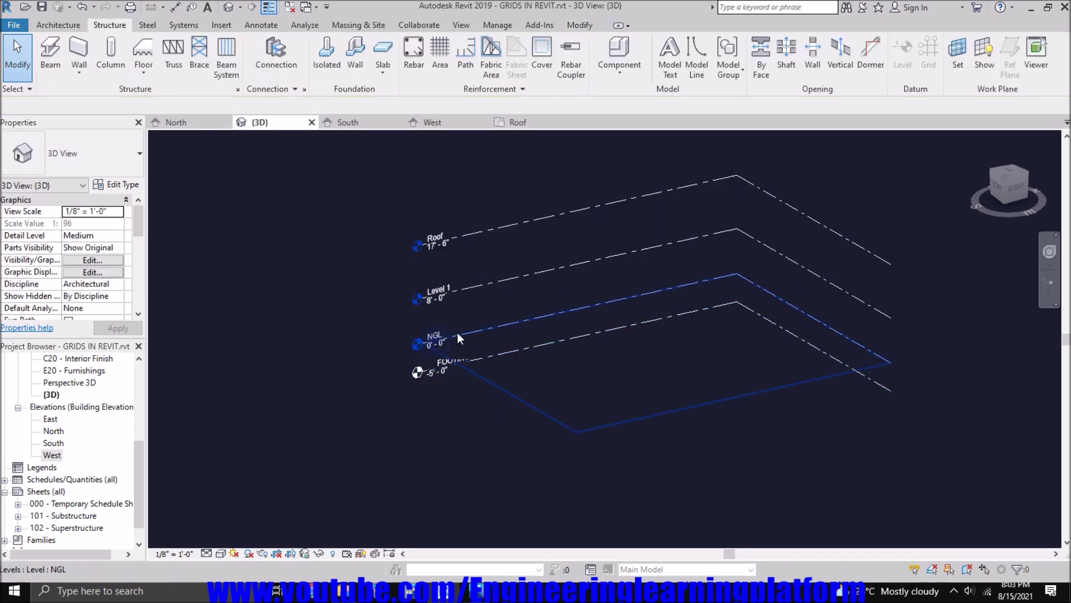
left_click(457, 335)
right_click(303, 297)
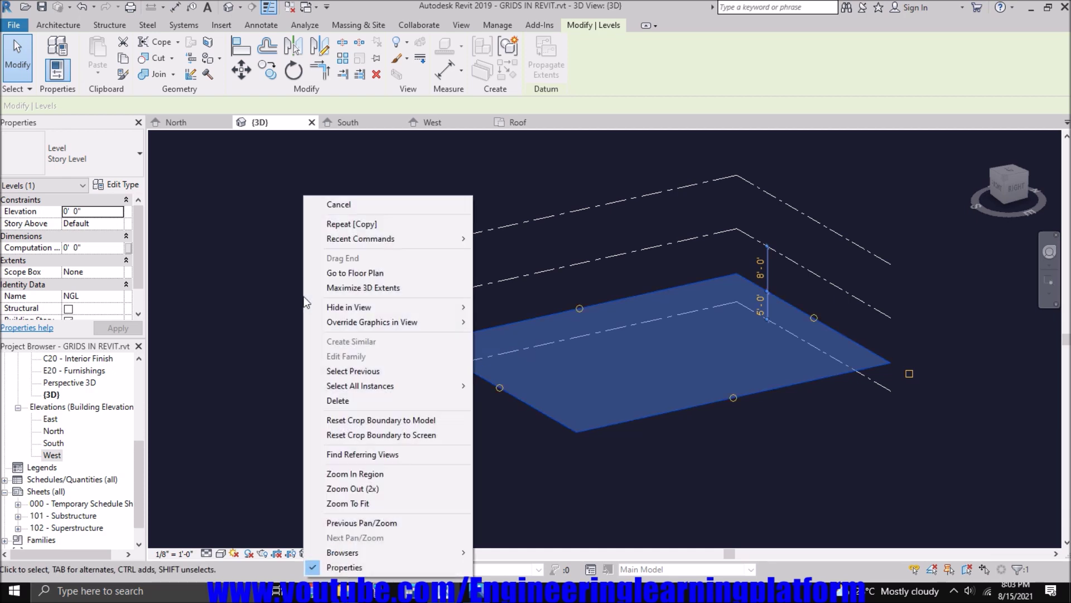
left_click(347, 274)
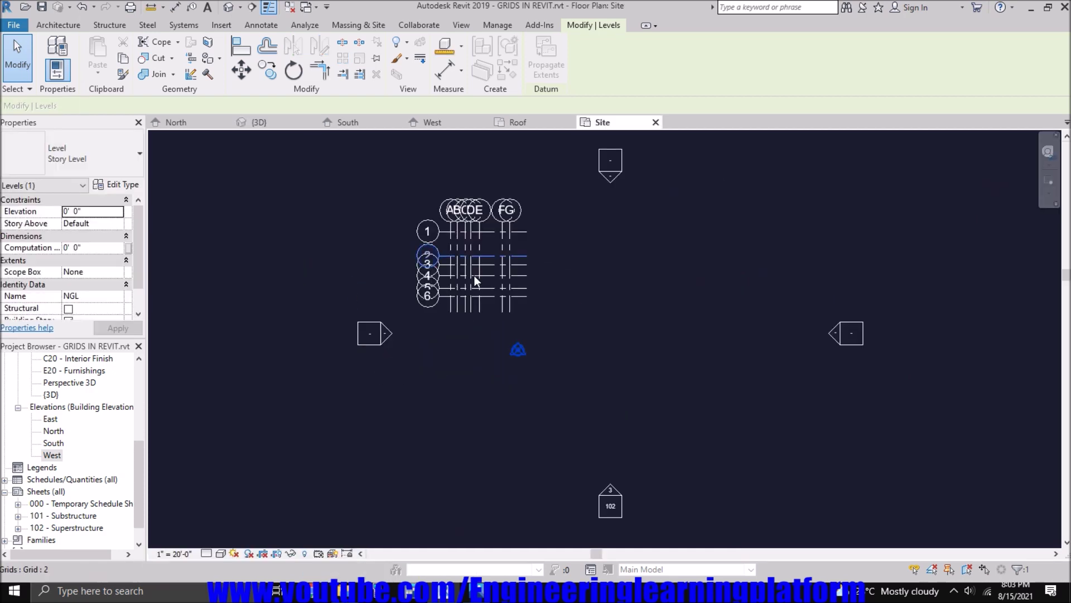
scroll(463, 239, "up", 5)
middle_click_drag(460, 237, 506, 274)
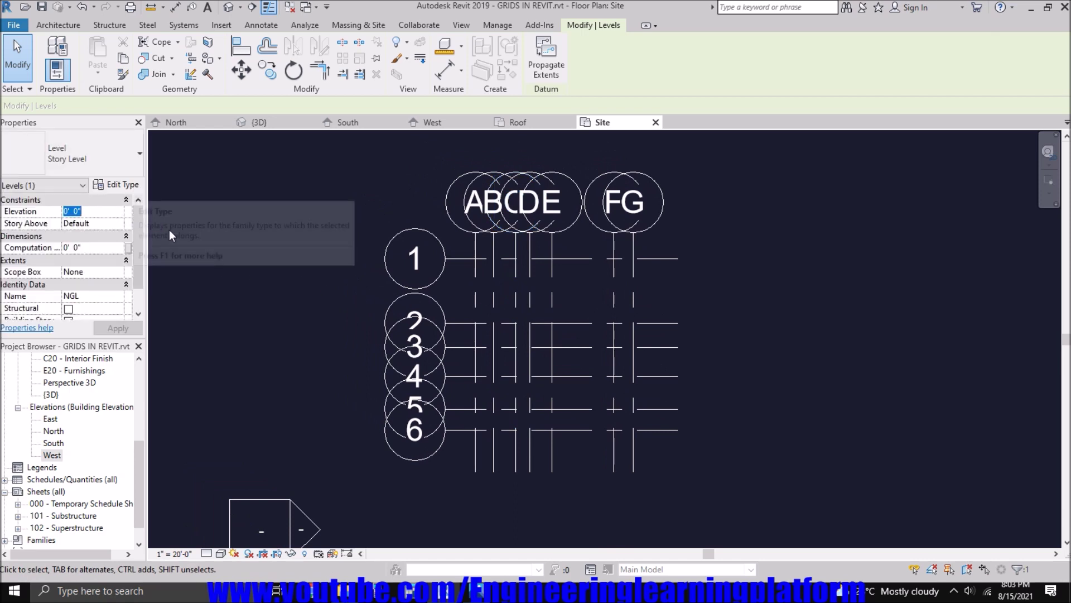
key("Escape")
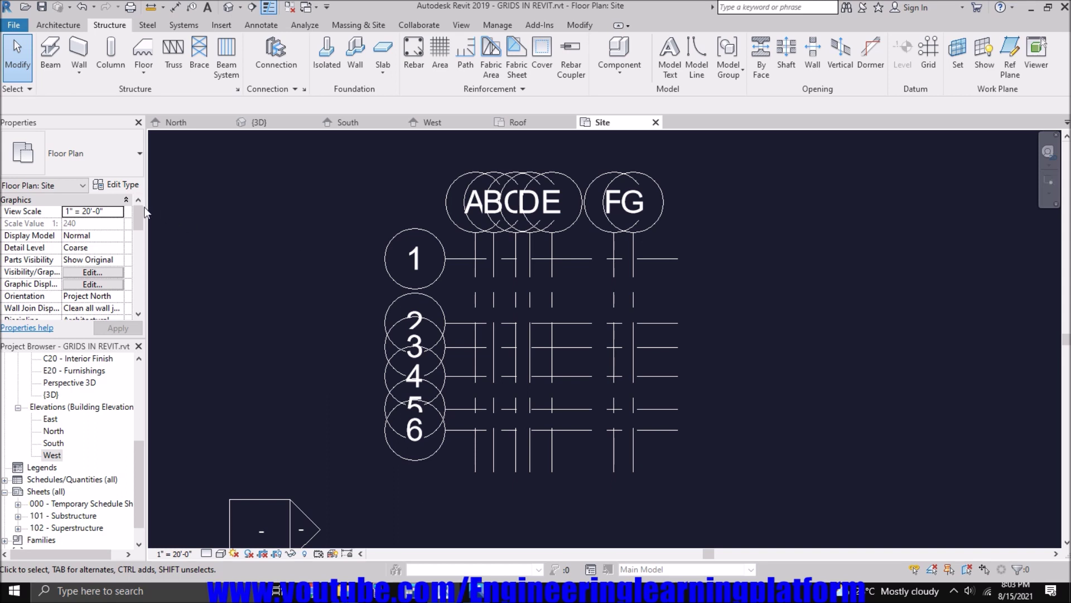
Step: Set and apply the Site plan's view scale to 1/4" = 1'-0"
left_click(120, 212)
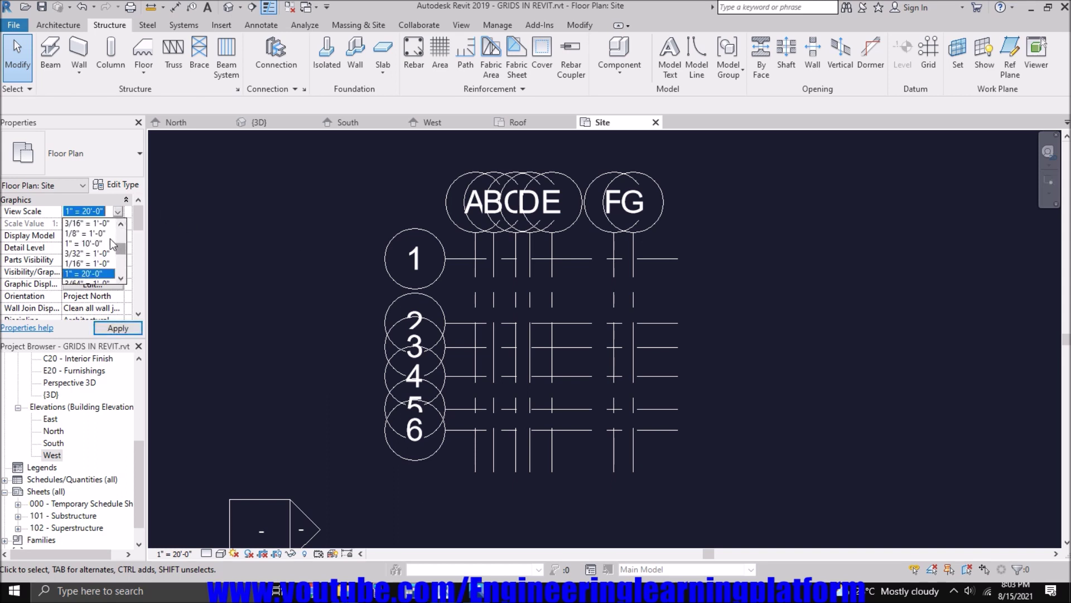
scroll(111, 241, "up", 3)
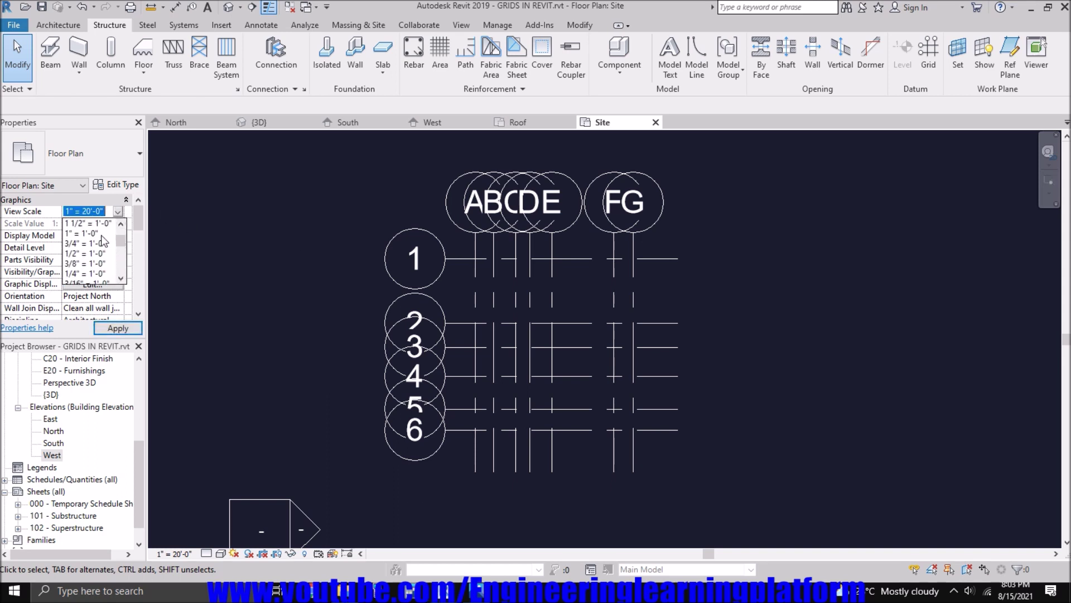
scroll(108, 269, "down", 1)
left_click(88, 244)
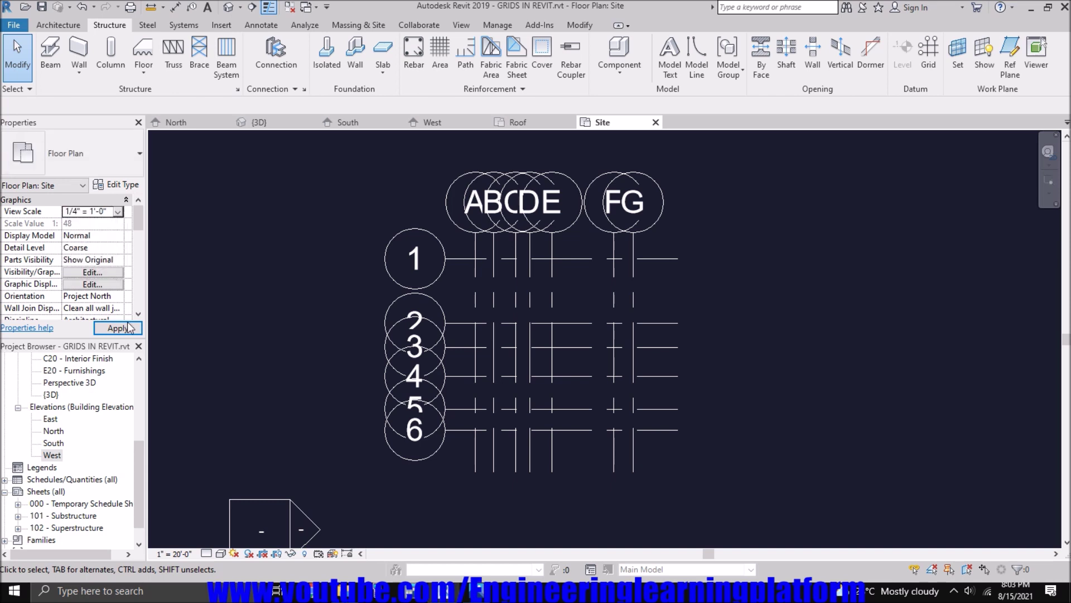
left_click(118, 328)
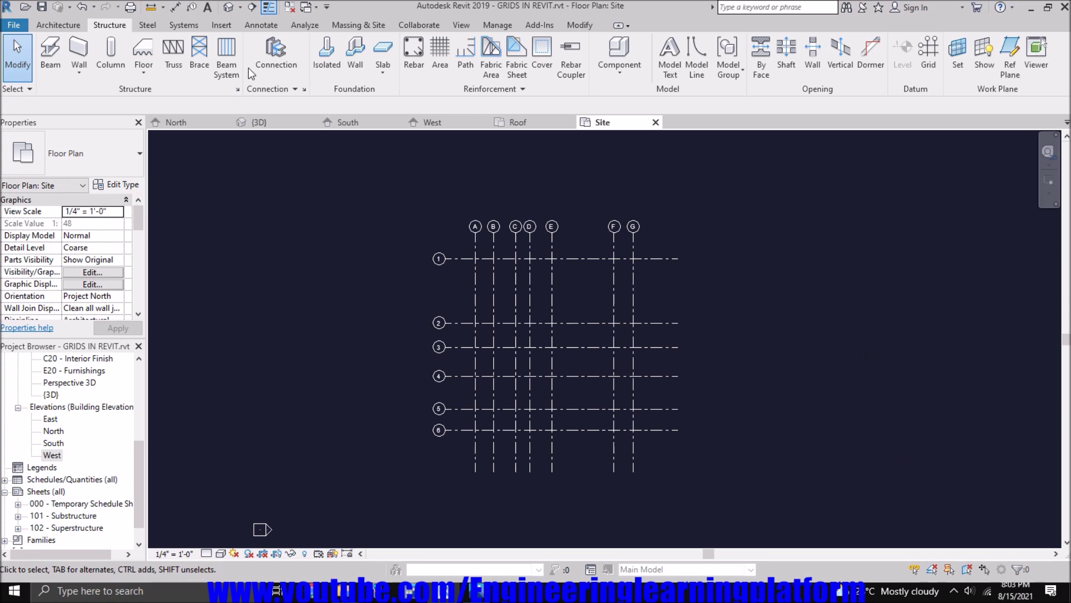
left_click(467, 25)
Step: Create a new Floor Plan view for the BOTTOM OF FOOTING level
left_click(542, 43)
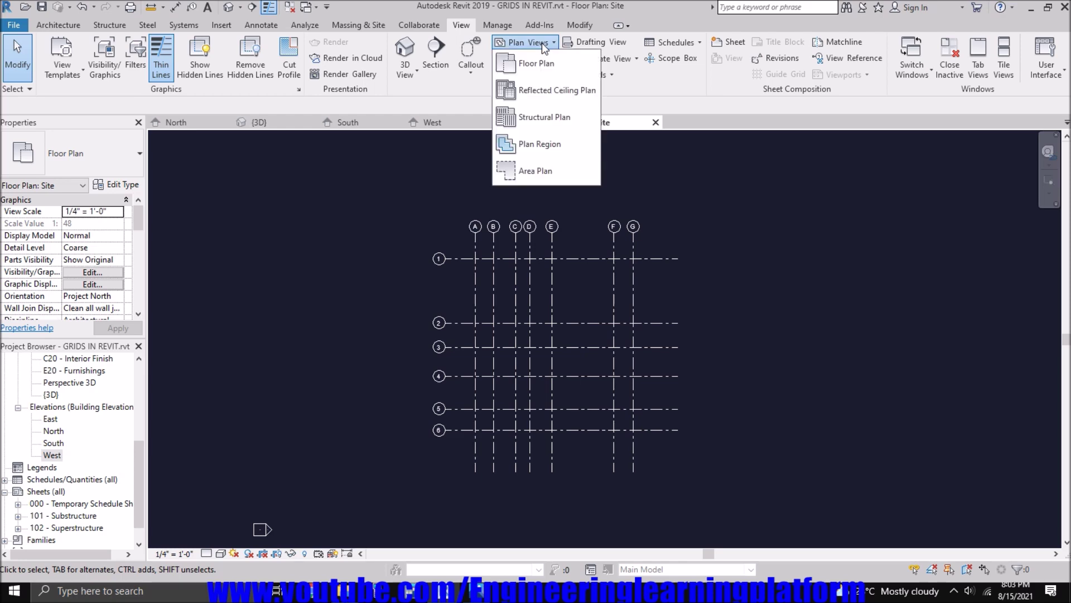
left_click(535, 63)
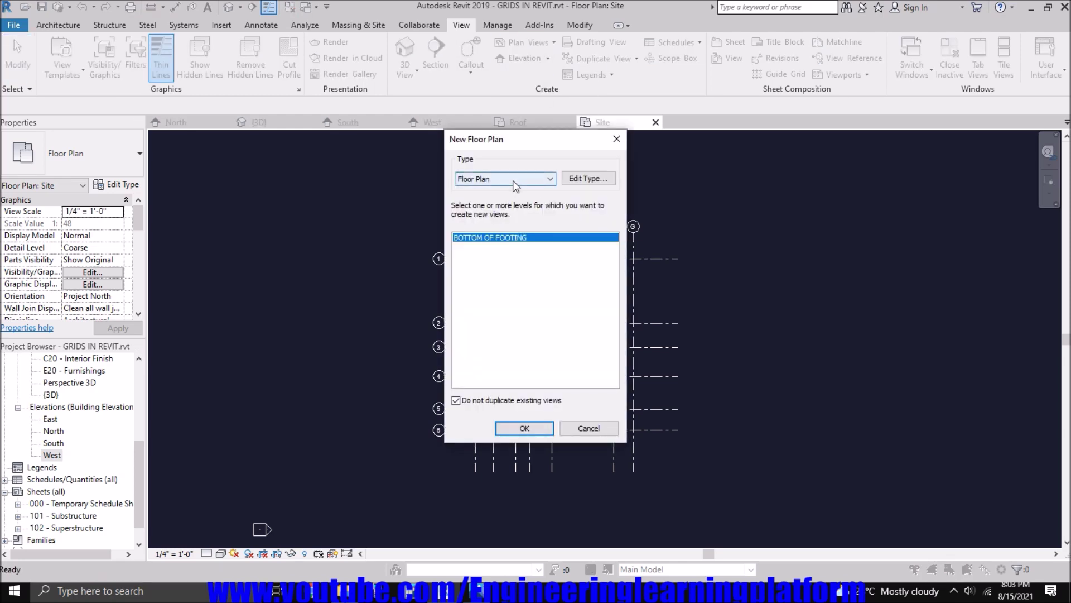
left_click(514, 186)
left_click(507, 192)
left_click(539, 434)
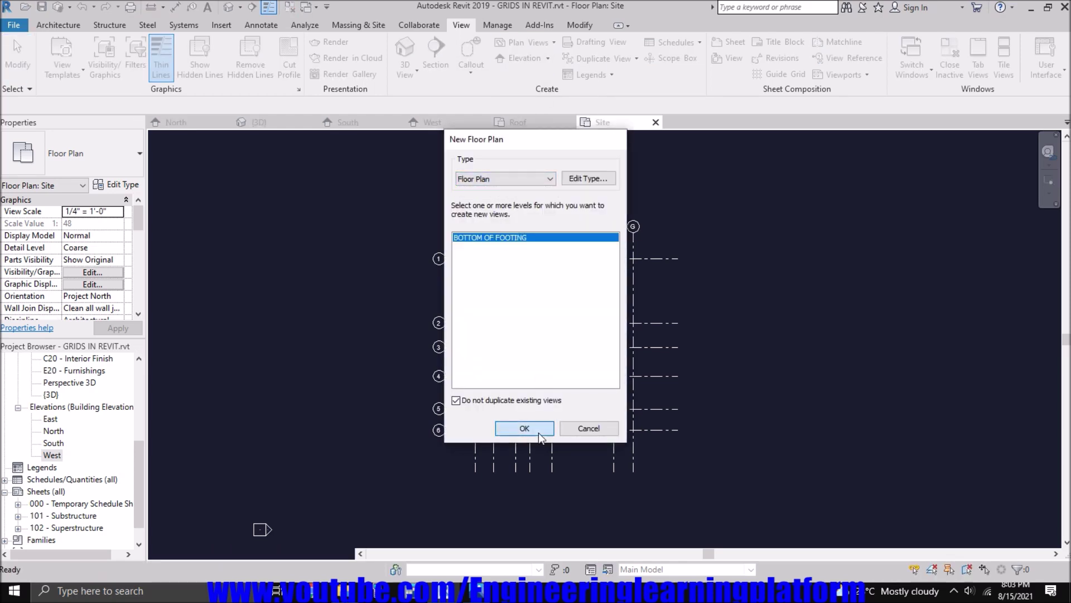
scroll(447, 220, "up", 3)
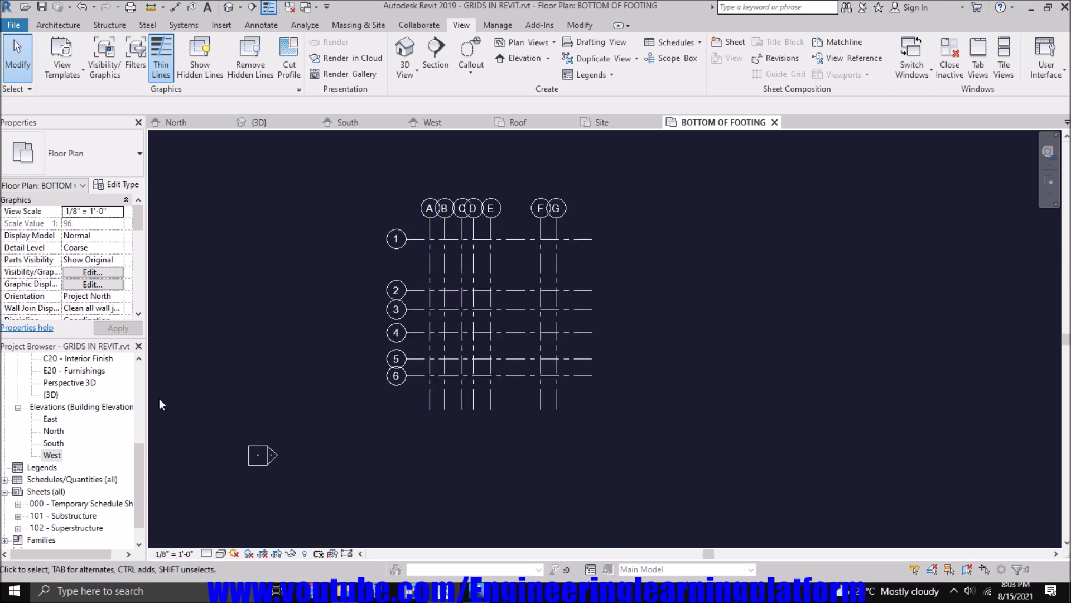
left_click_drag(144, 472, 140, 390)
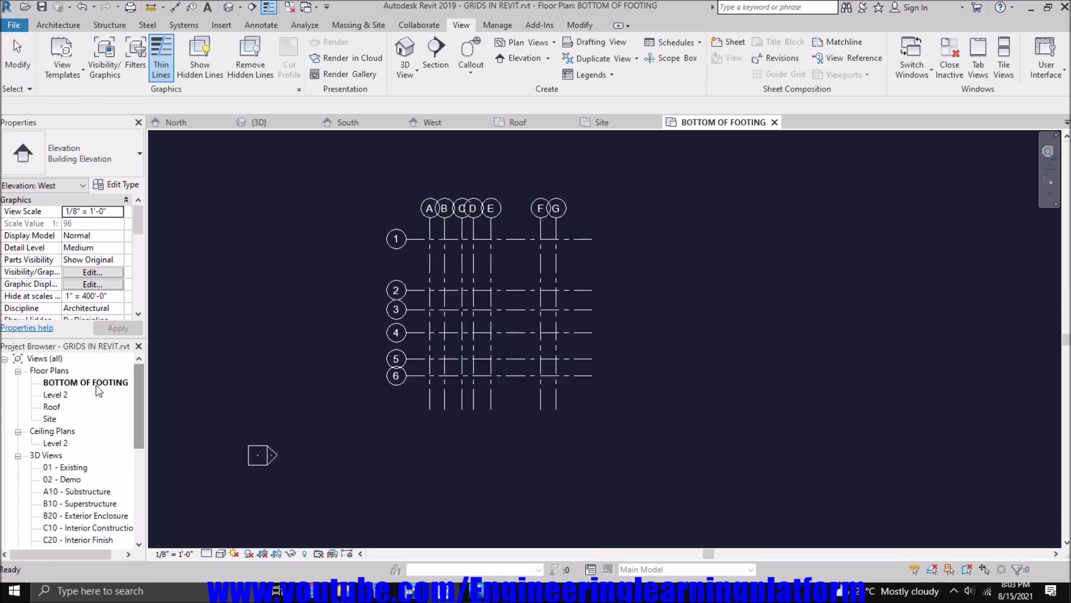
Step: Open the Level 2 plan, close all inactive views, and open the North elevation
double_click(55, 394)
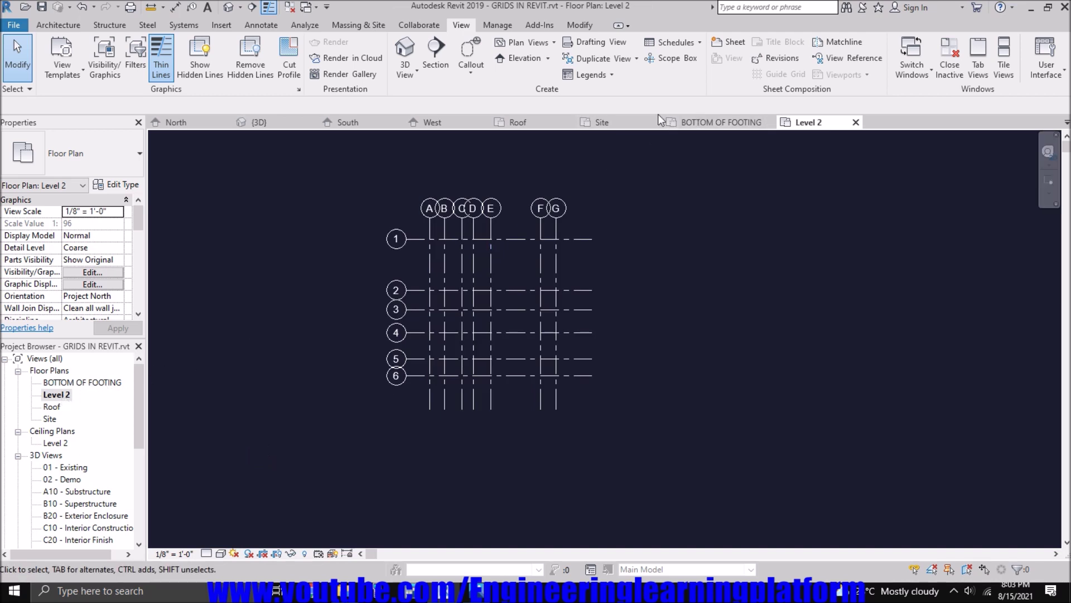
left_click(291, 7)
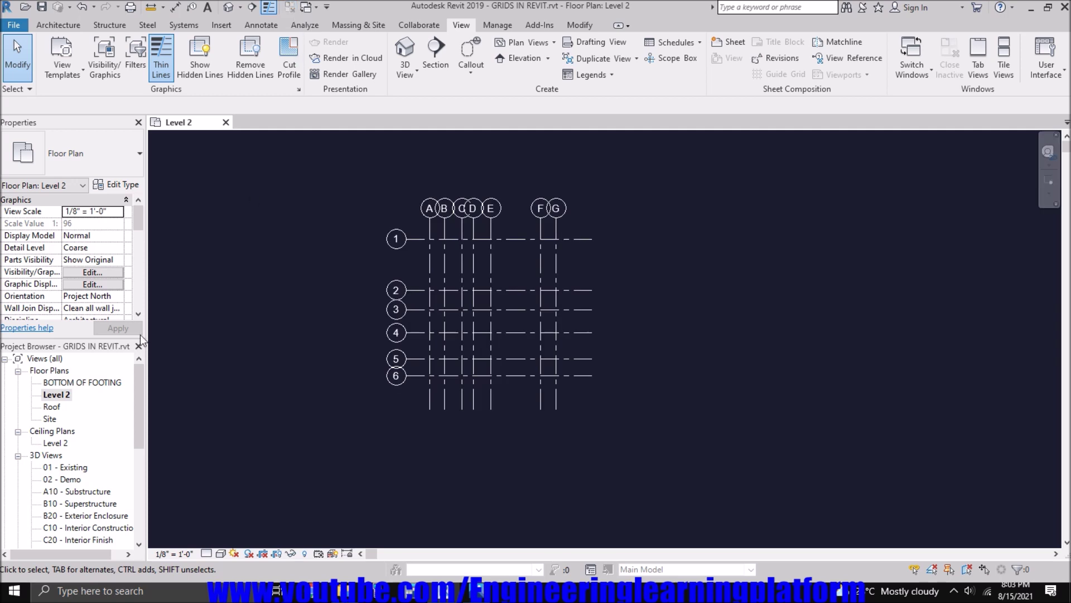
scroll(78, 492, "down", 4)
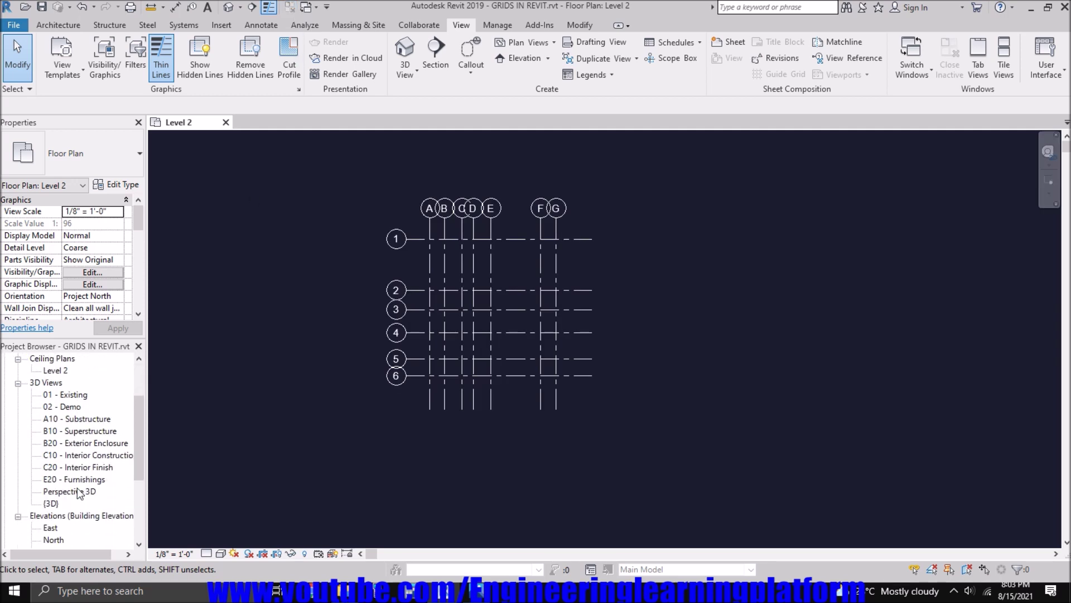
double_click(53, 492)
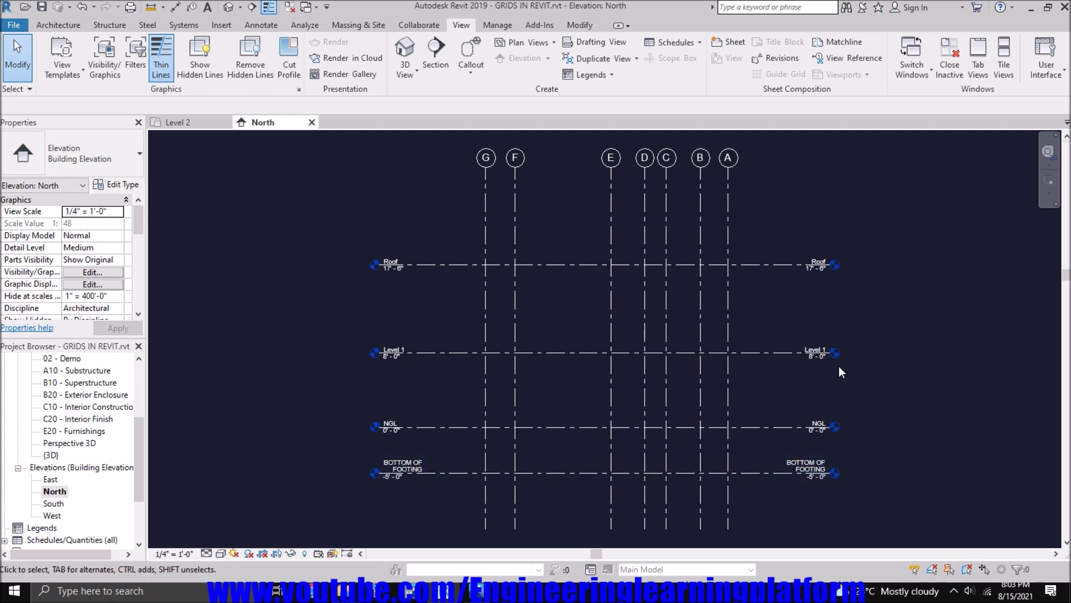
Step: Go to the floor plan tied to the Level 1 level from the North elevation
left_click(794, 352)
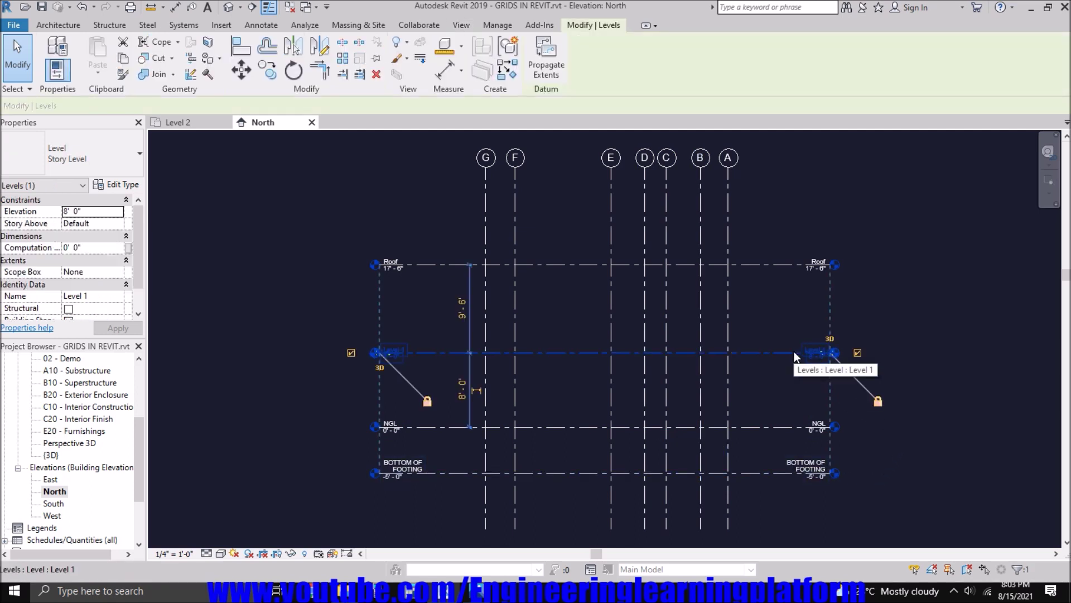
right_click(788, 315)
left_click(822, 281)
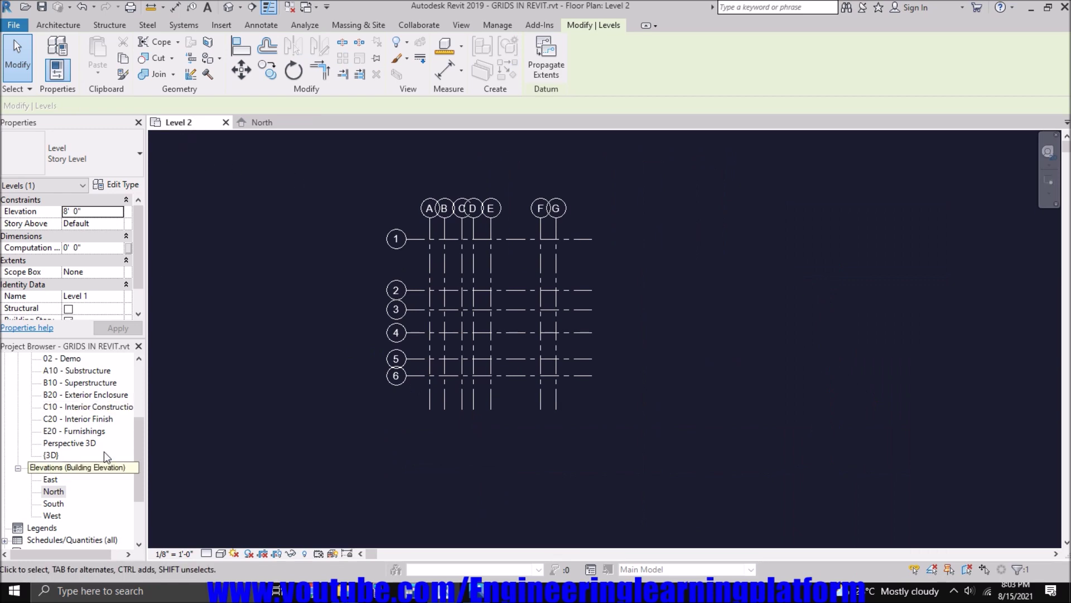
left_click_drag(139, 439, 138, 385)
Step: Rename the 'Level 2' floor plan view to 'Level 1' in the Project Browser
left_click(65, 397)
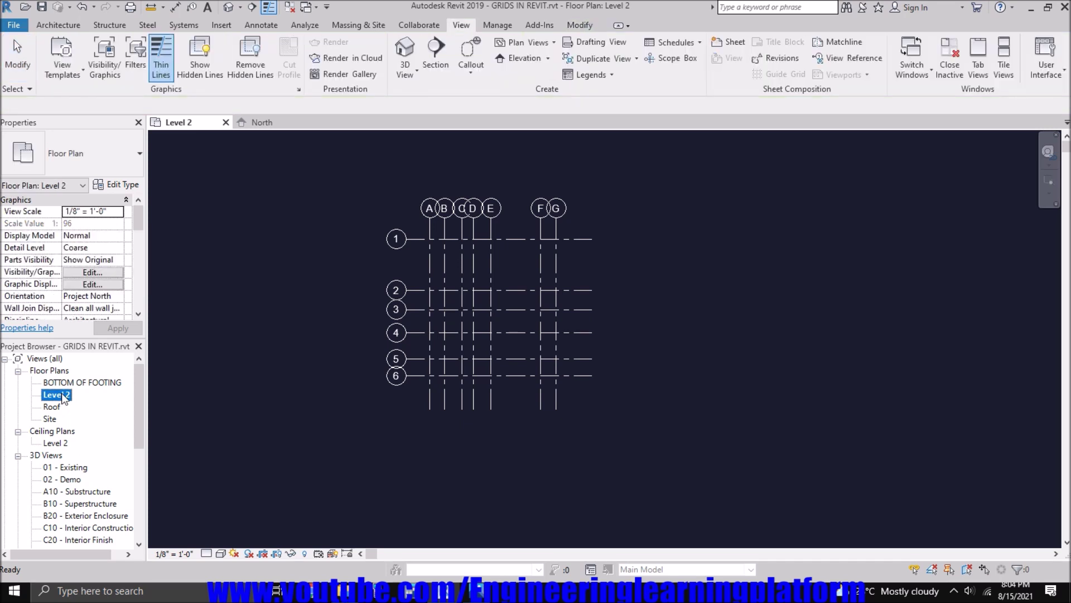
right_click(66, 396)
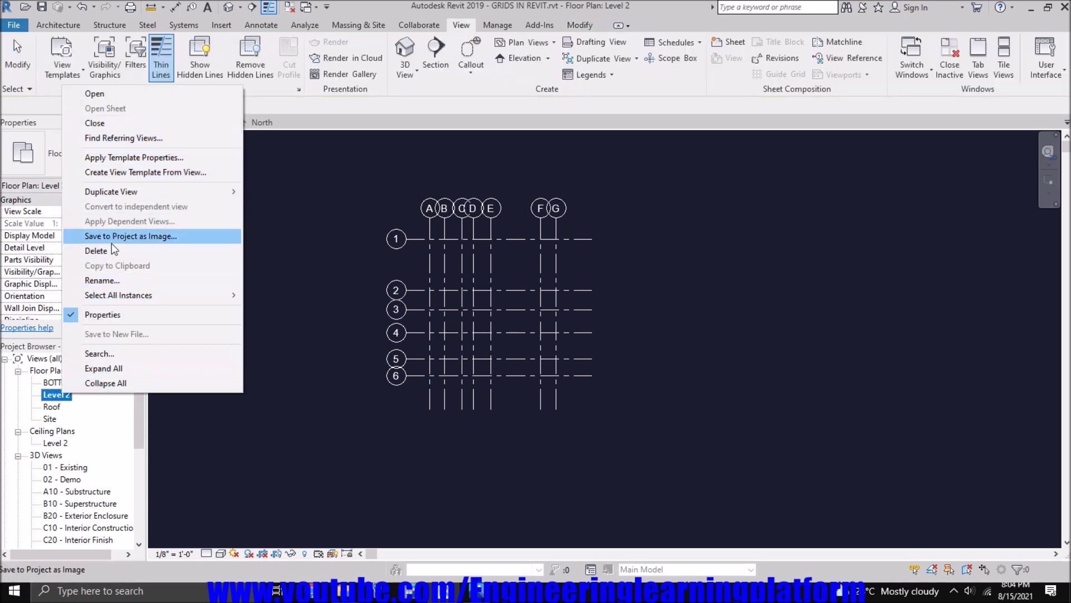
left_click(106, 281)
double_click(67, 395)
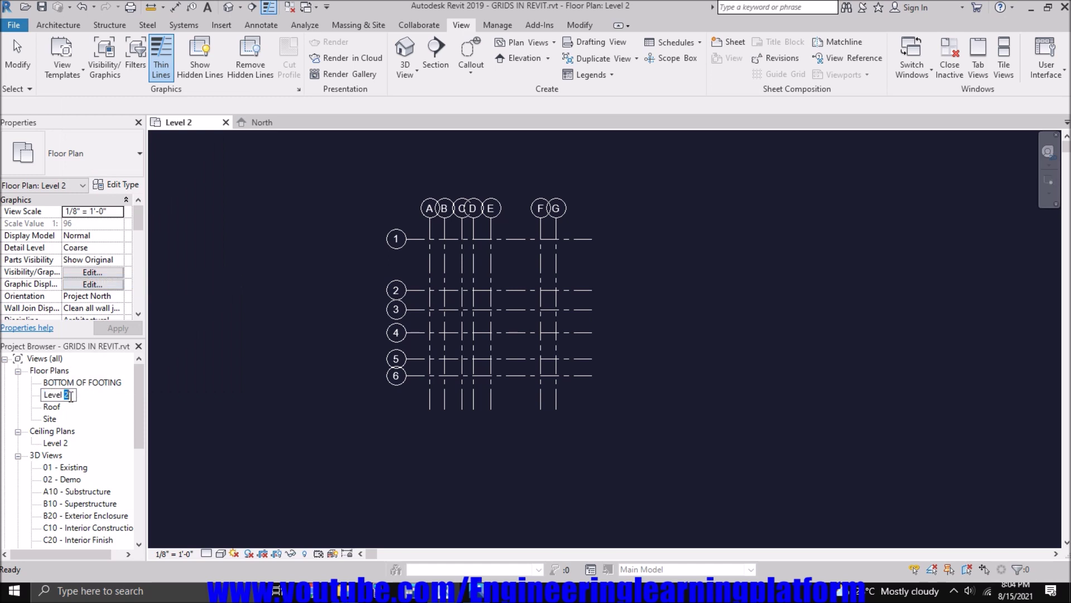
type("1")
key("Return")
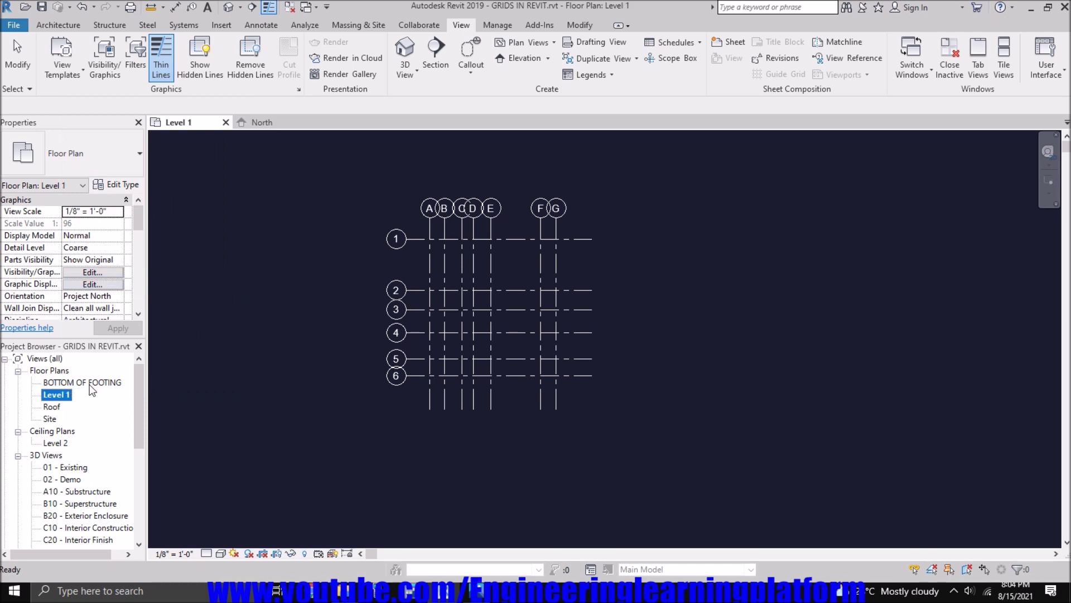